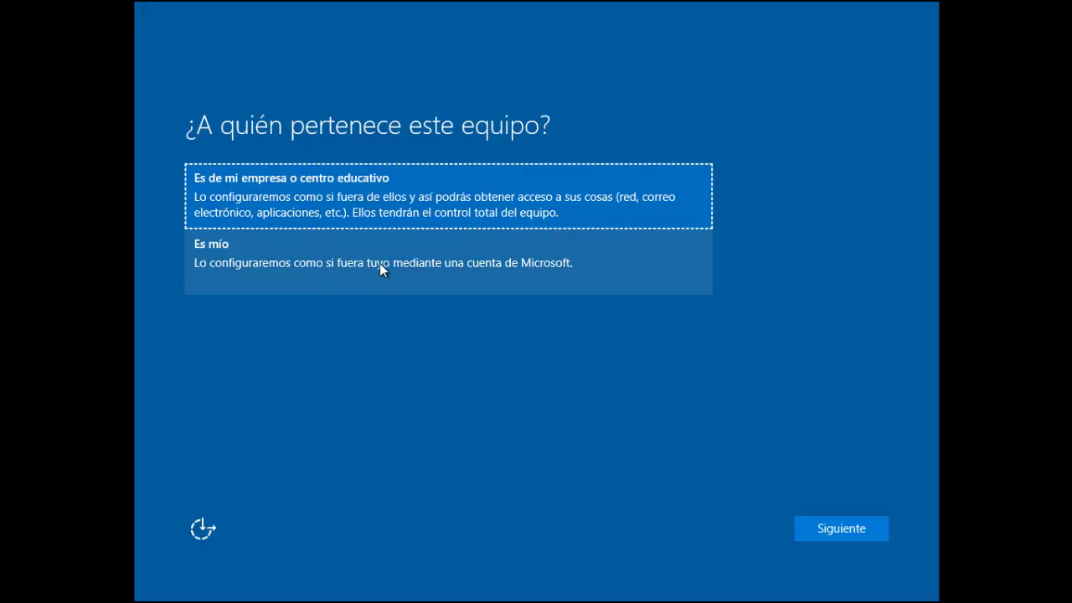
Set the computer's ownership to "Es mío" and skip signing in with a Microsoft account
left_click(379, 262)
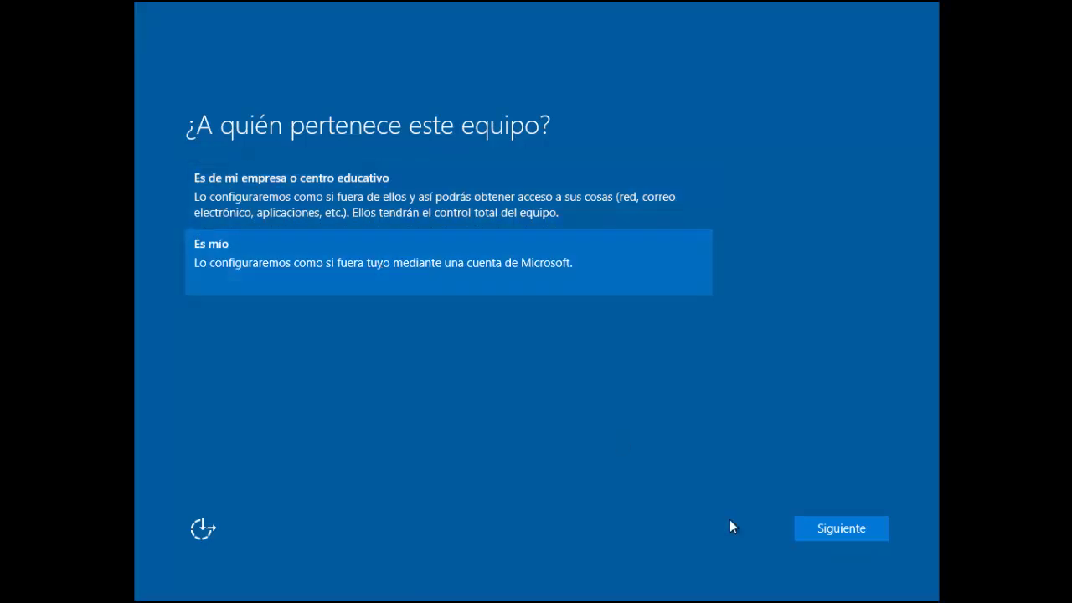
left_click(809, 524)
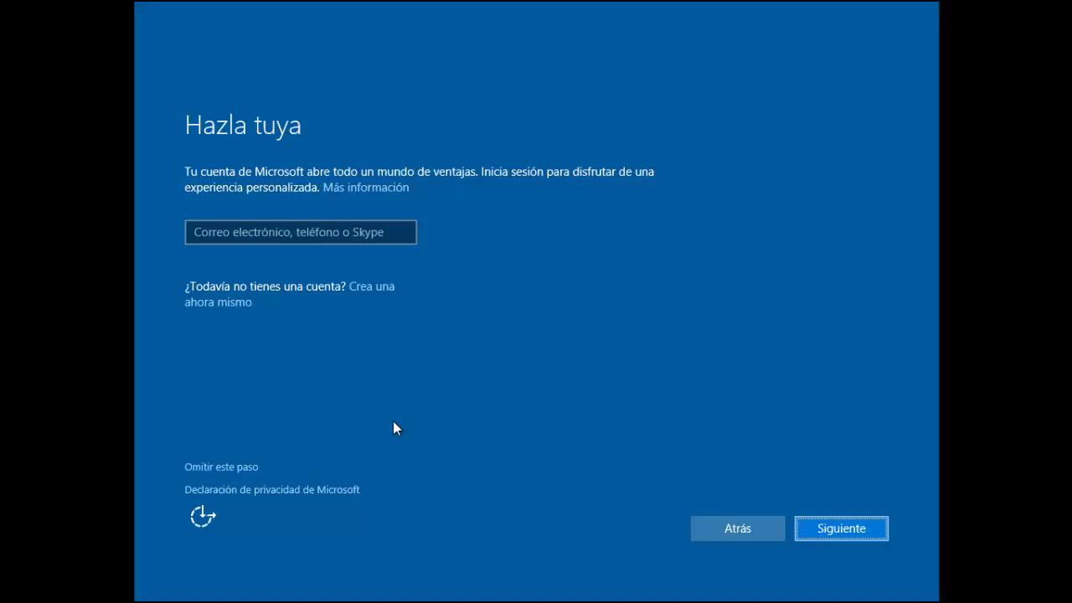
left_click(250, 467)
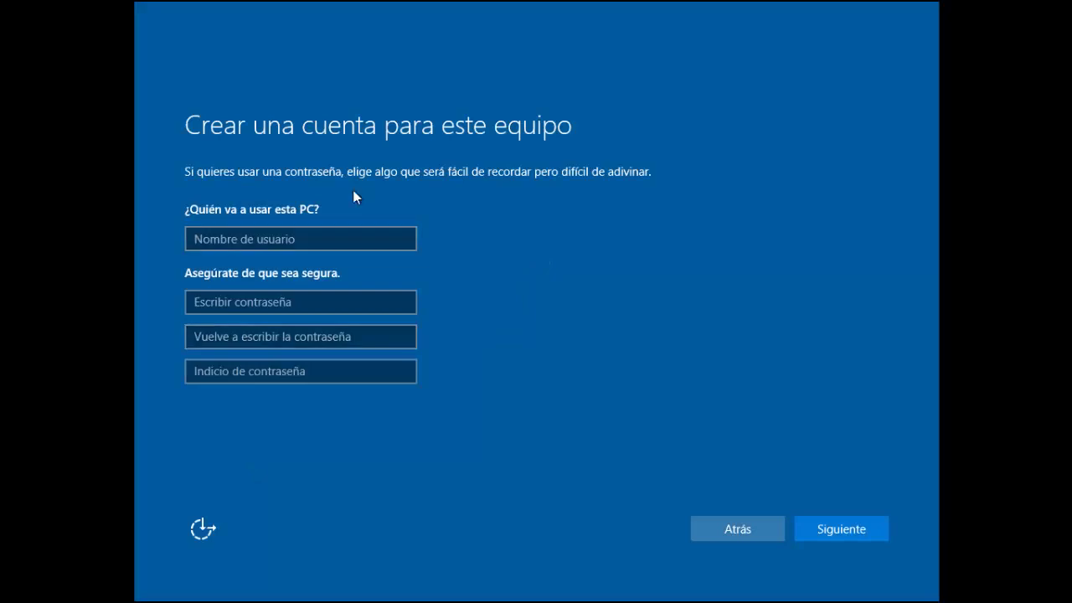
Create a local account for this computer with the user name cli1 and no password
left_click(335, 230)
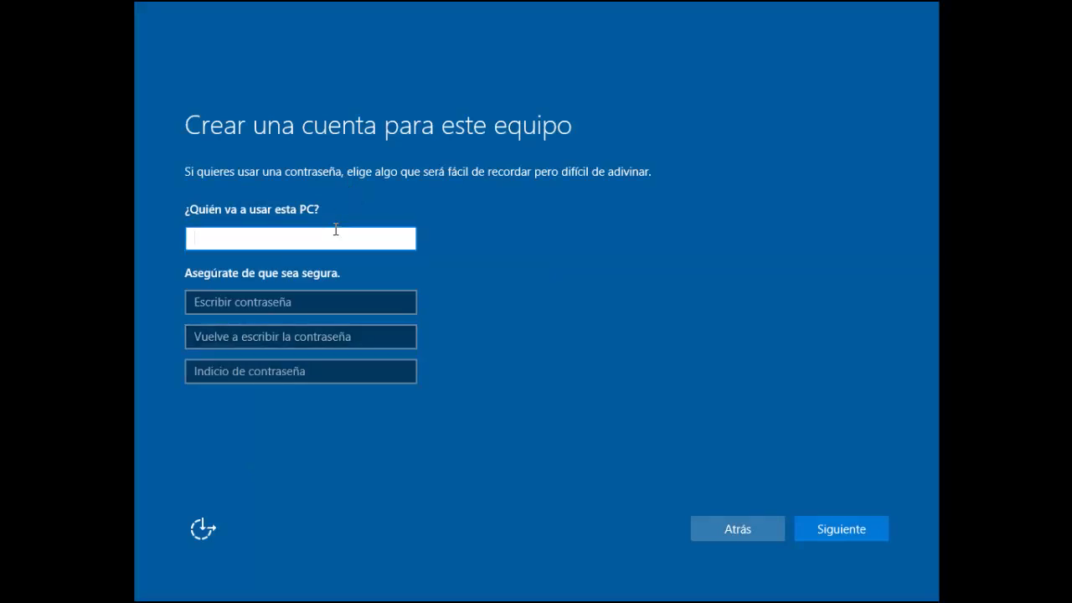
type("e")
key("BackSpace")
type("cli1")
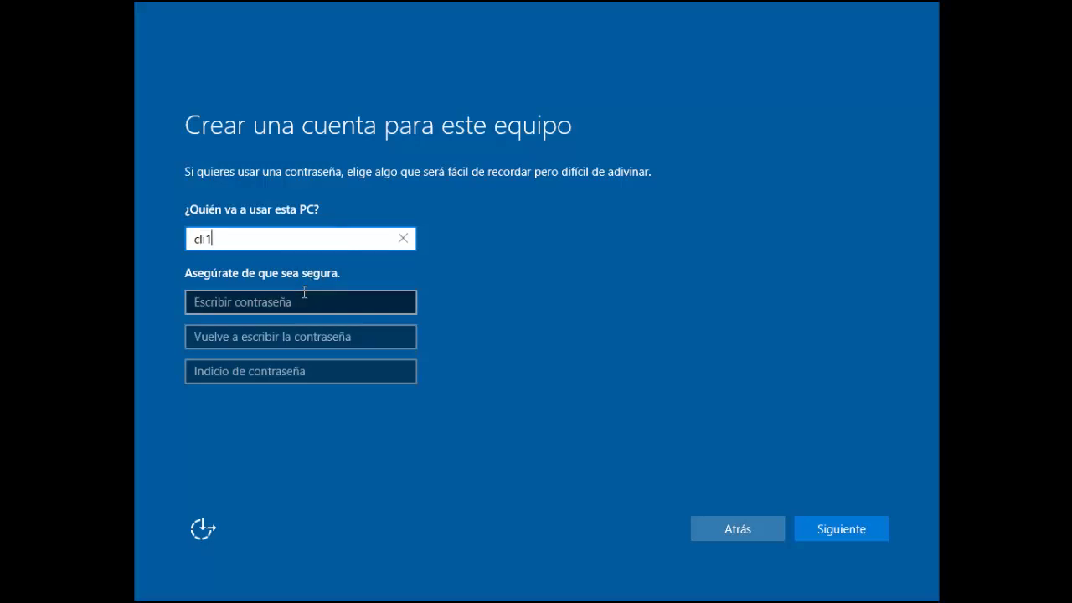
left_click(832, 532)
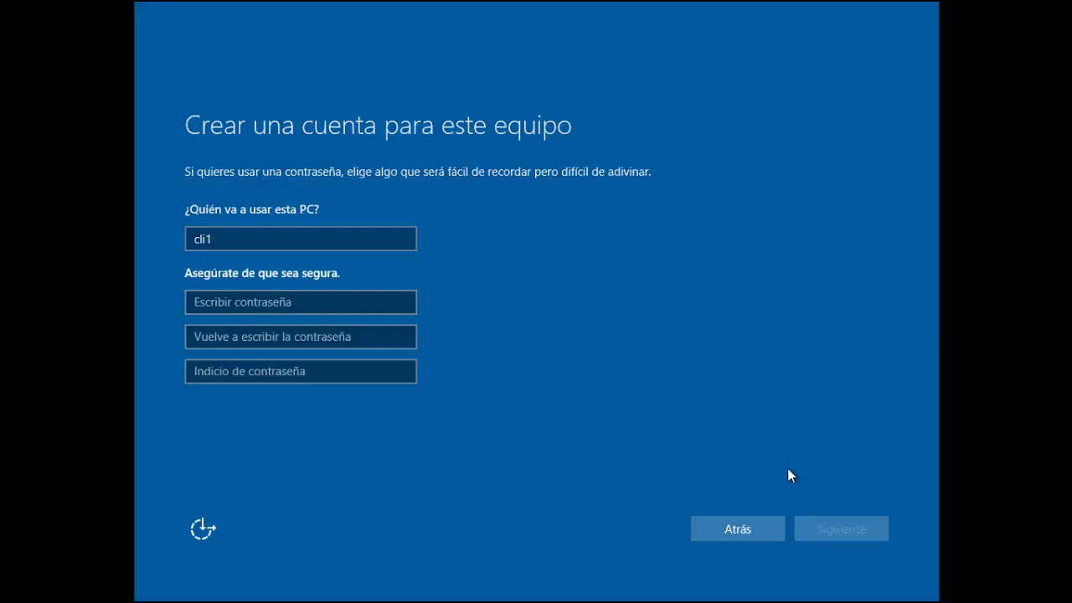
key("Return")
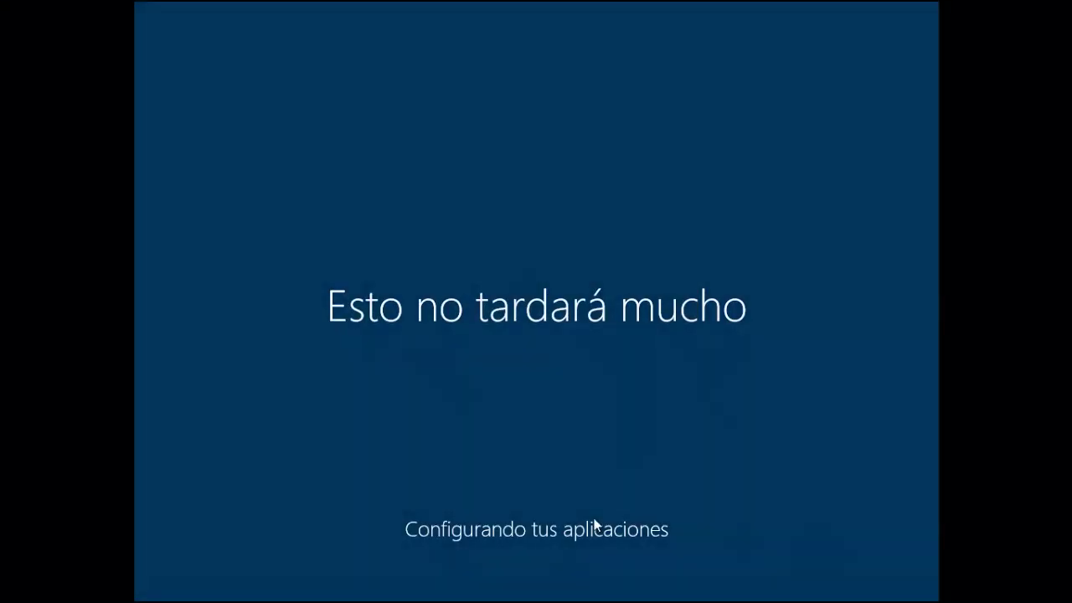
left_click(531, 445)
left_click(498, 410)
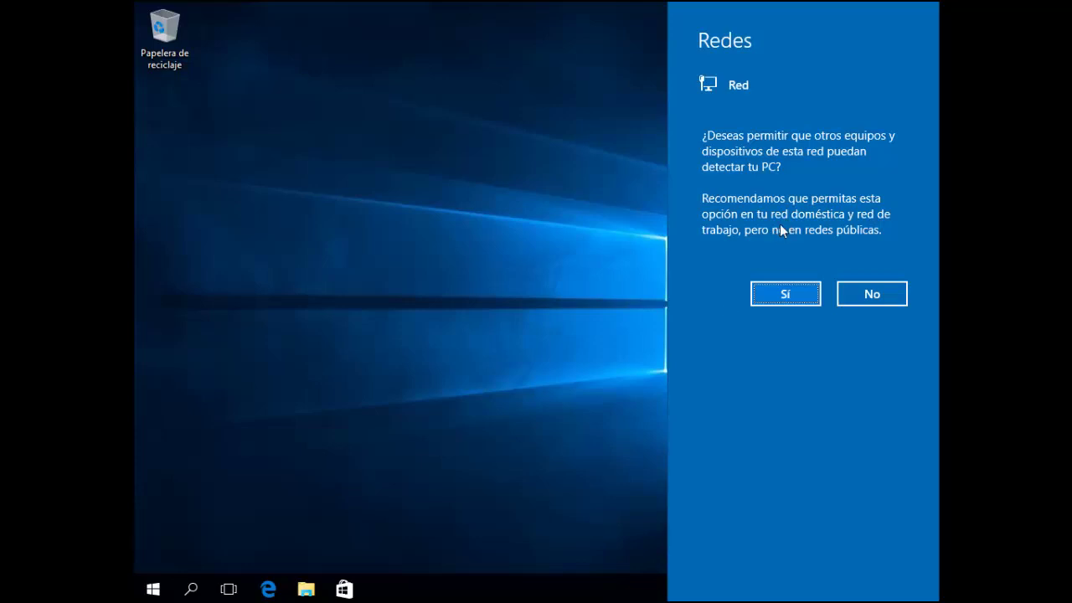
Allow other devices on the network to detect this PC and take a brief look at the Start menu
left_click(764, 296)
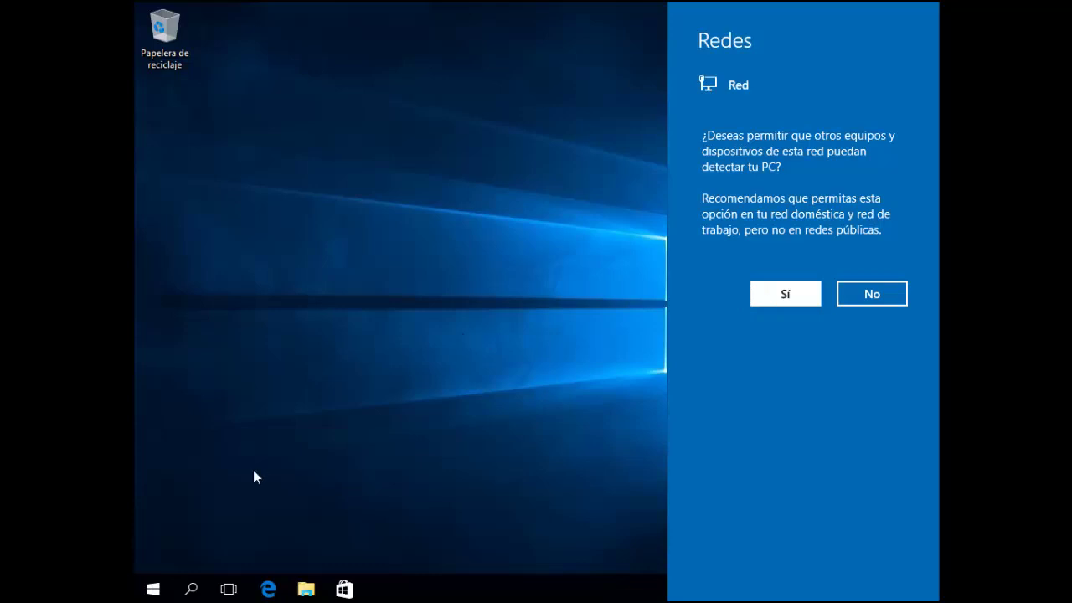
left_click(154, 590)
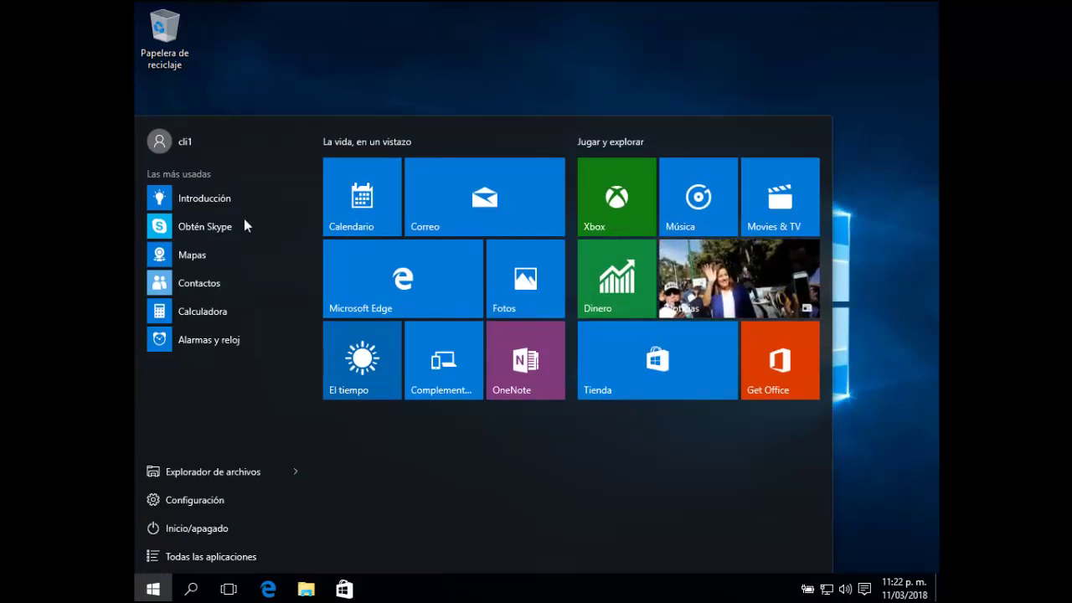
left_click(290, 99)
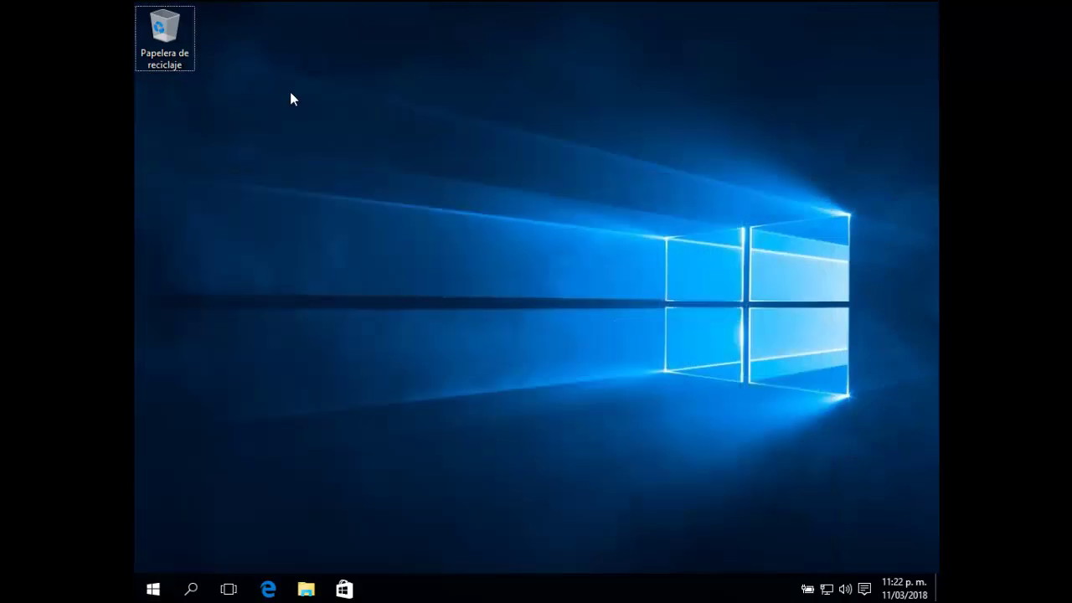
Run sysdm.cpl, highlight the full computer name in the system properties and open the settings for changing it
key("super+r")
type("sysdm.cpl")
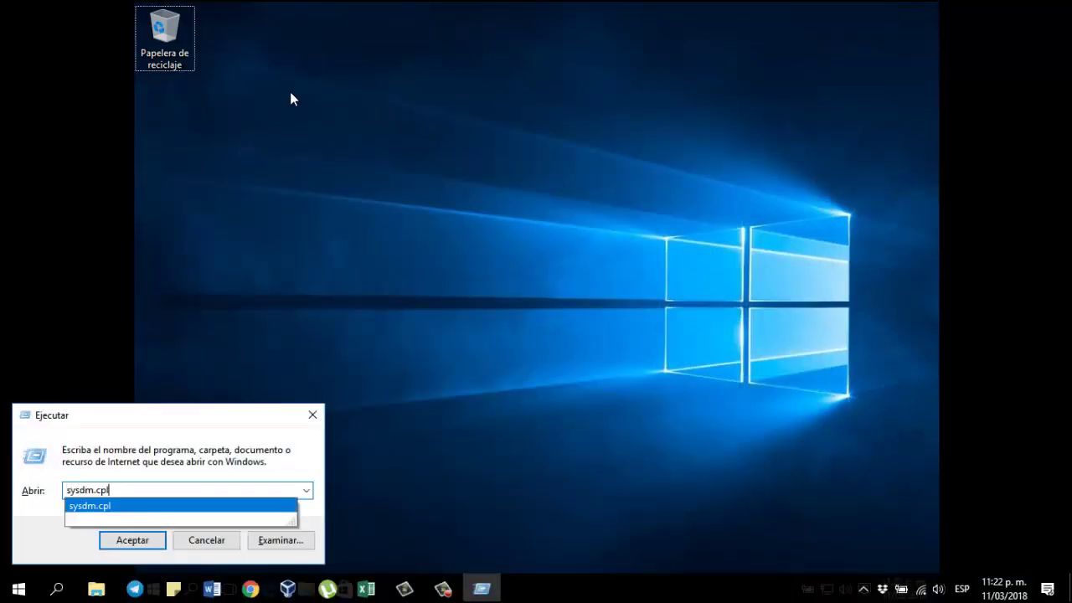
key("Return")
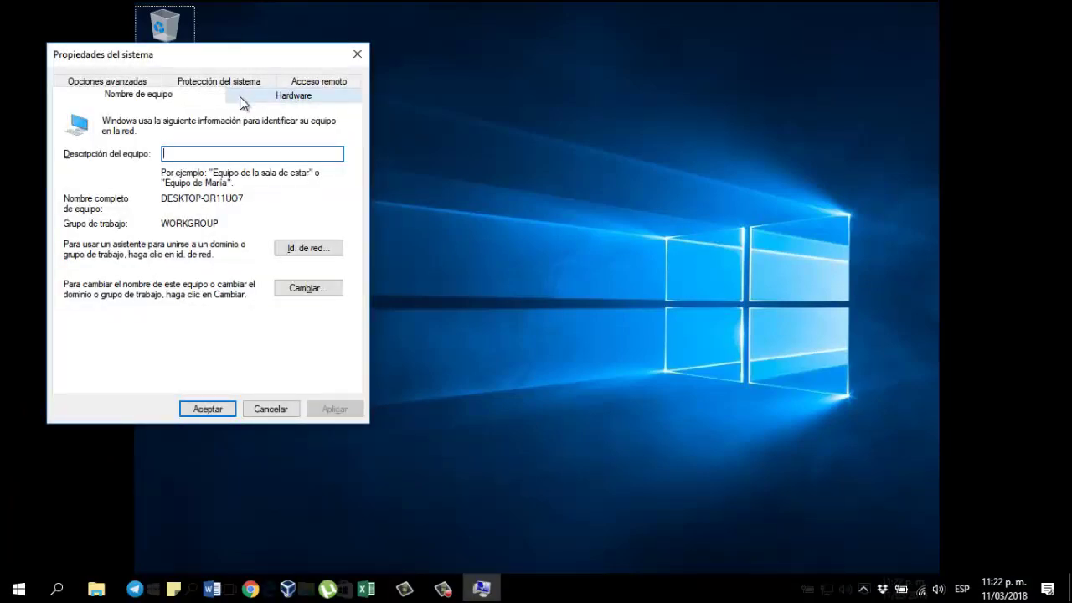
left_click_drag(167, 197, 245, 196)
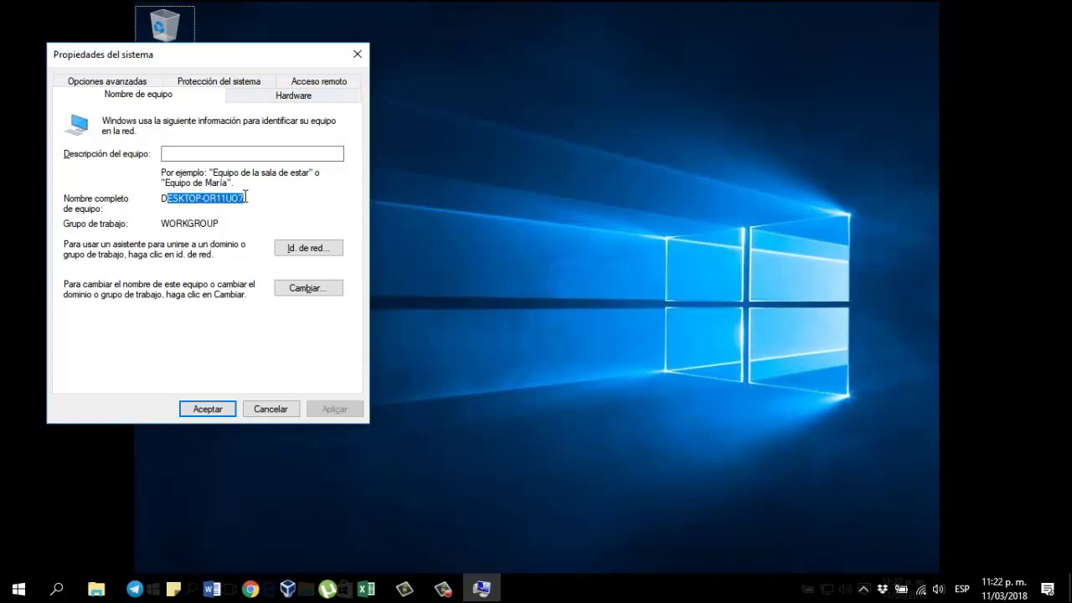
left_click(307, 291)
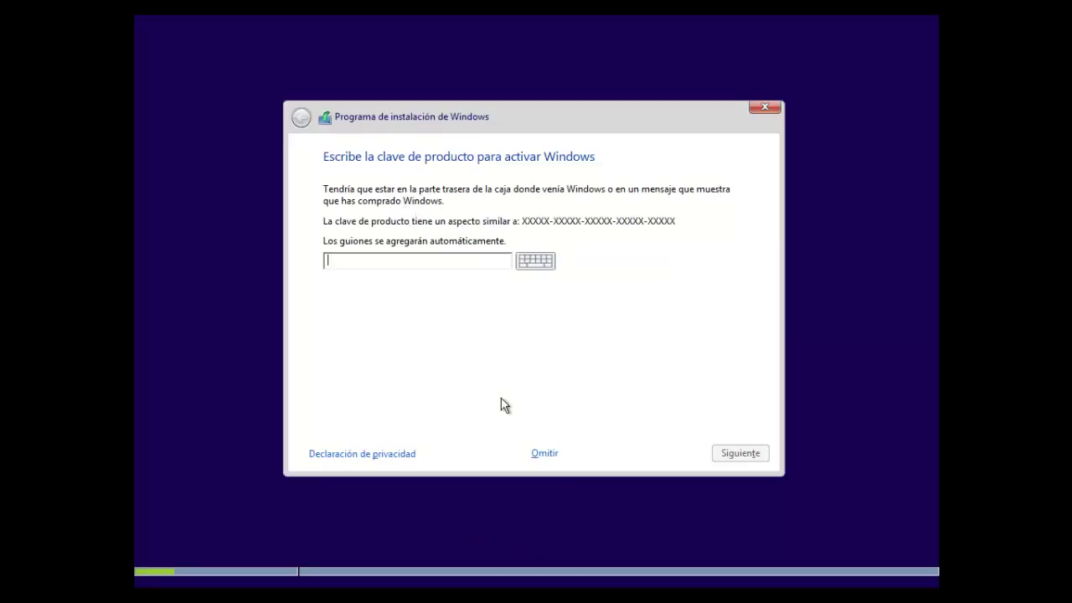
Proceed through Windows setup without a product key, accepting the license terms and choosing the custom installation (Personalizada: instalar solo Windows)
left_click(544, 454)
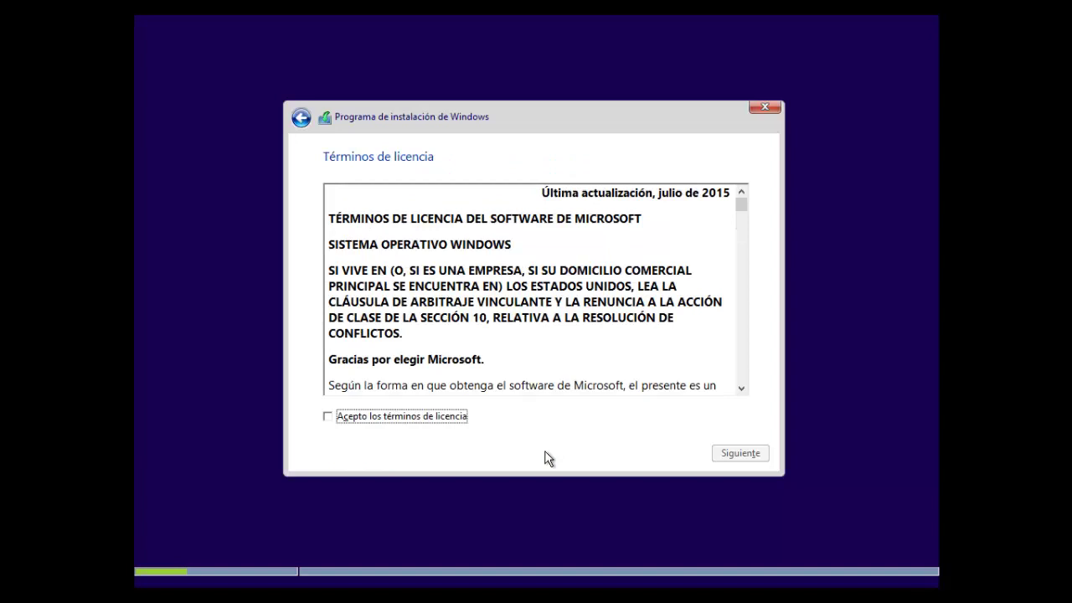
left_click(461, 419)
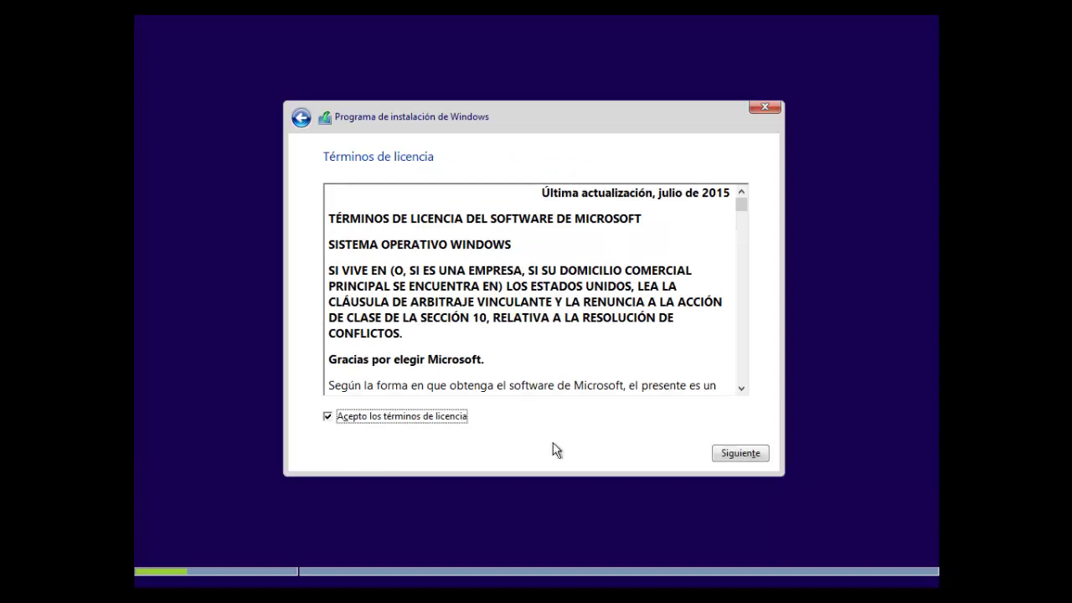
left_click(743, 453)
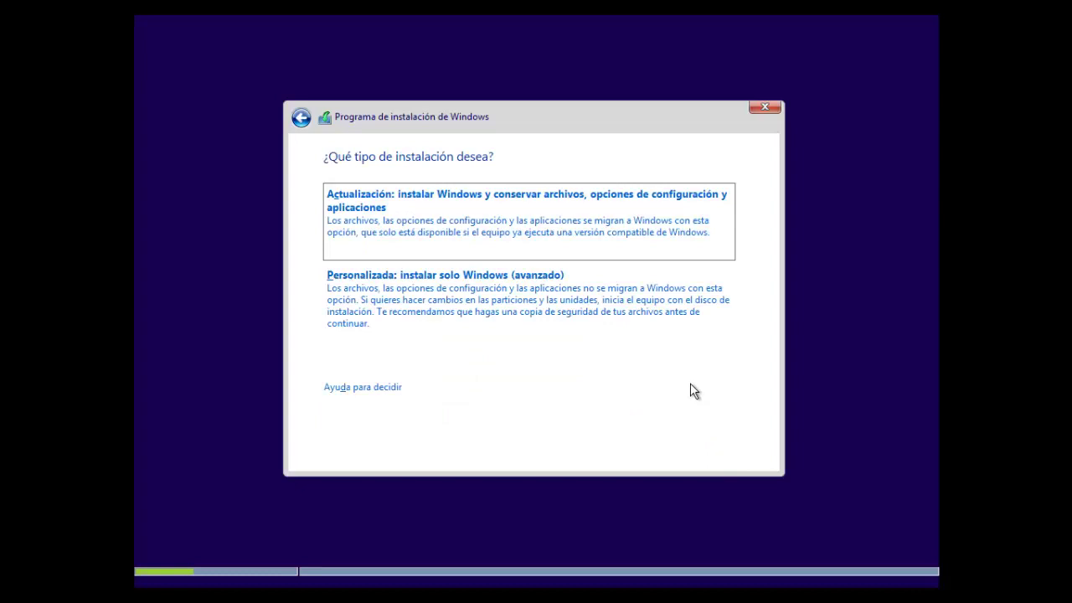
left_click(558, 319)
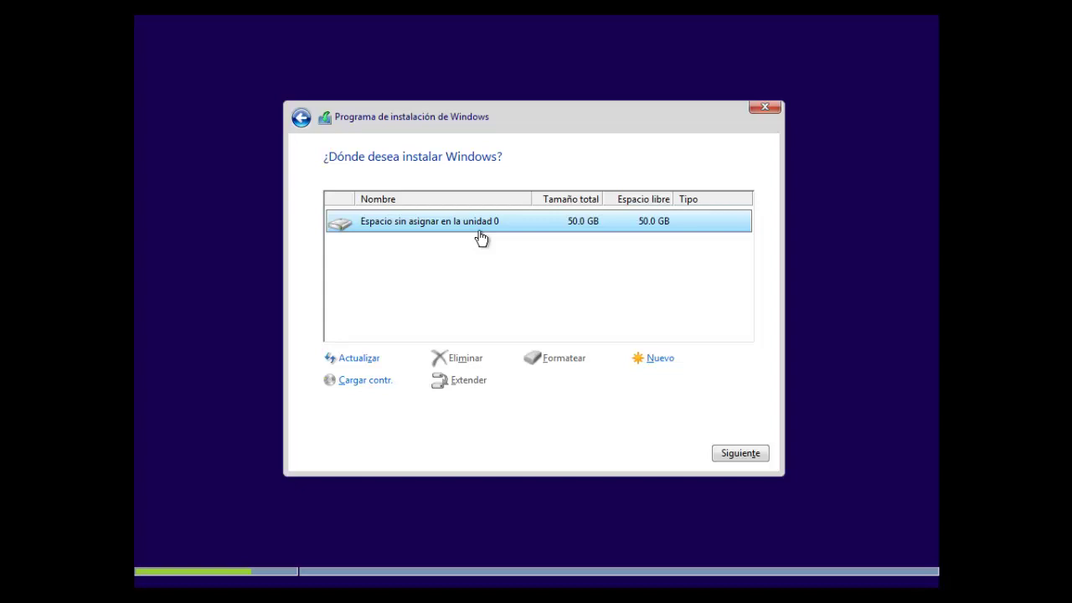
Switch to the Libro1 workbook in Excel, examine the slices of the "Disco Duro del Equipo" pie chart and return to the virtual machine
key("alt+Tab")
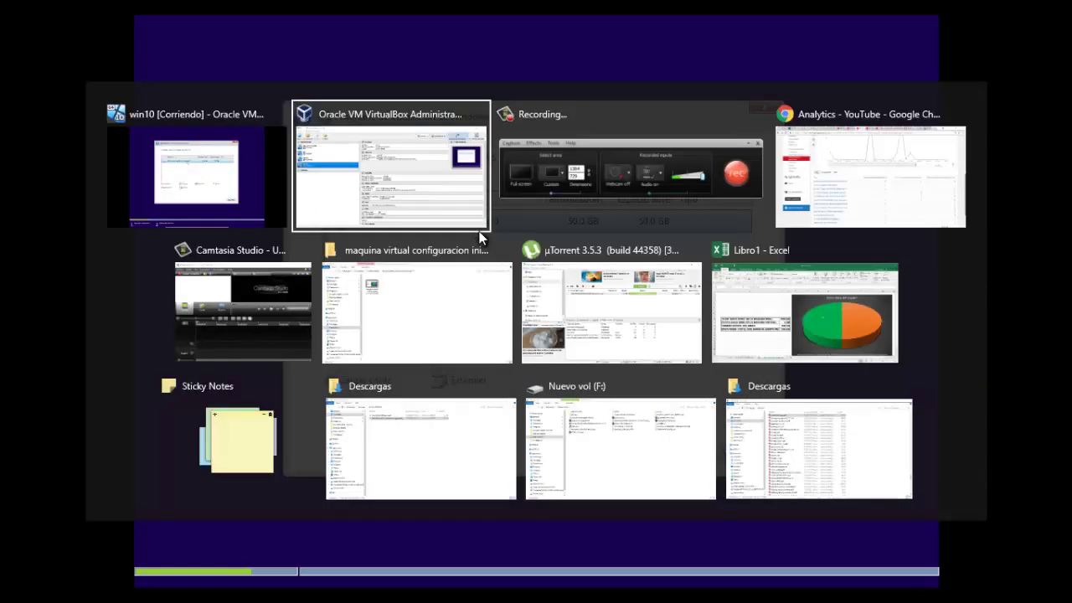
key("Tab")
key("Tab")
key("Tab")
key("Tab")
key("Tab")
key("Tab")
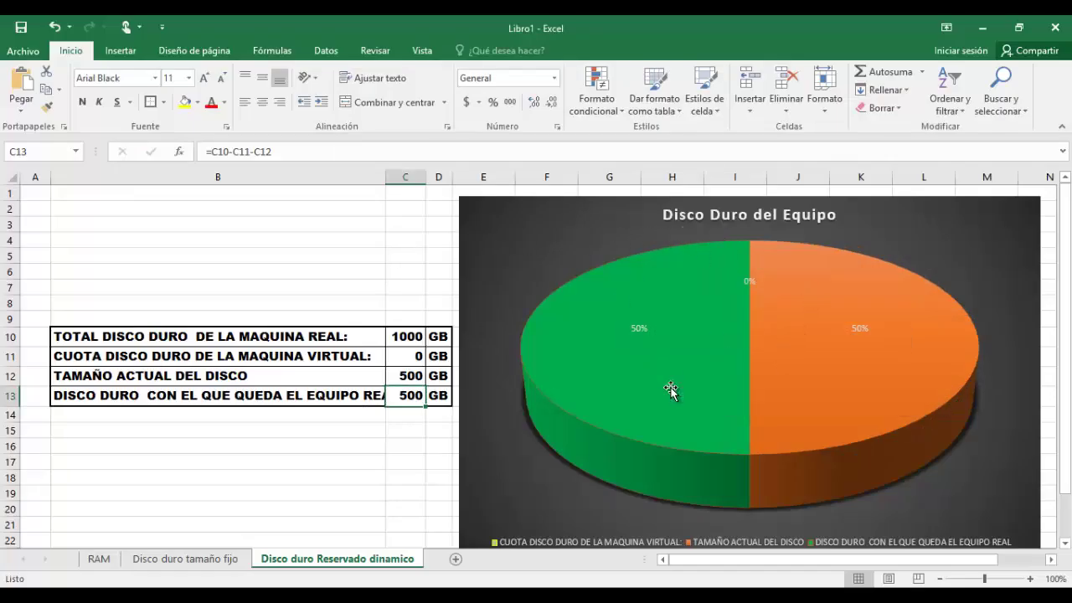
mouse_move(667, 391)
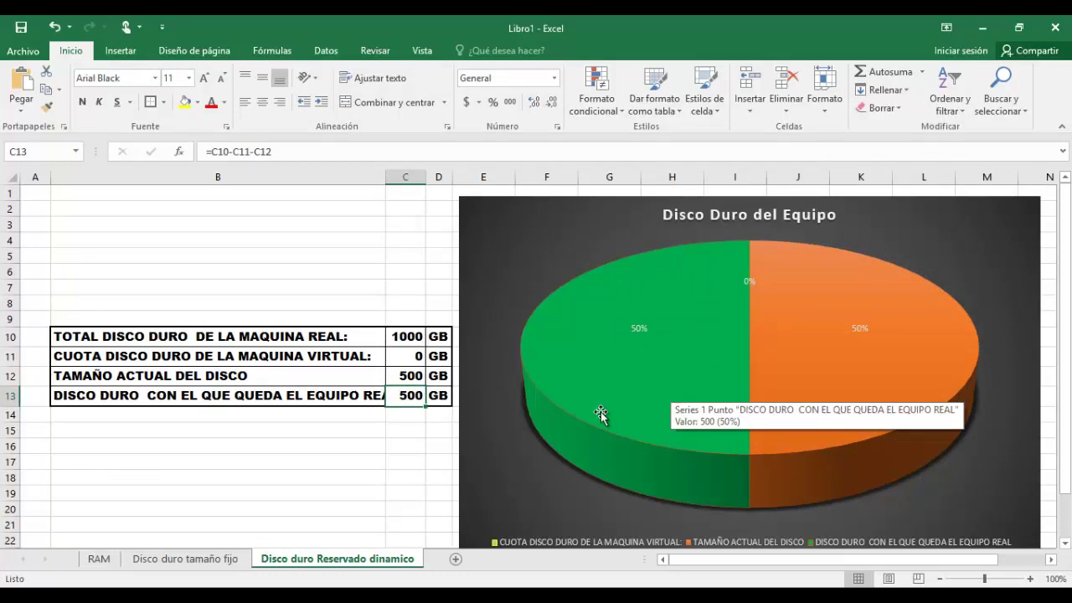
mouse_move(802, 362)
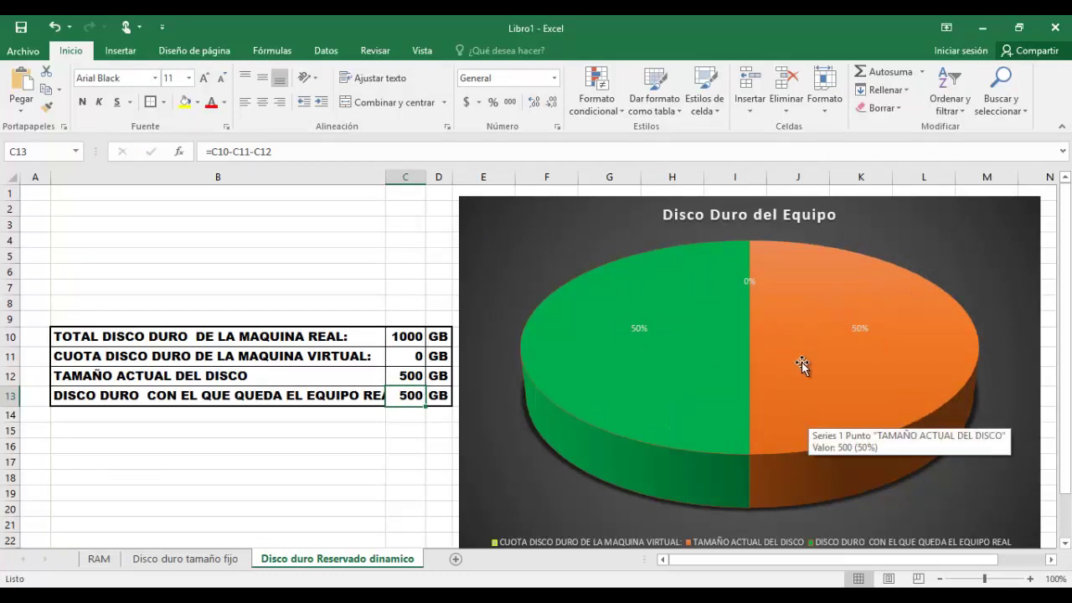
mouse_move(661, 327)
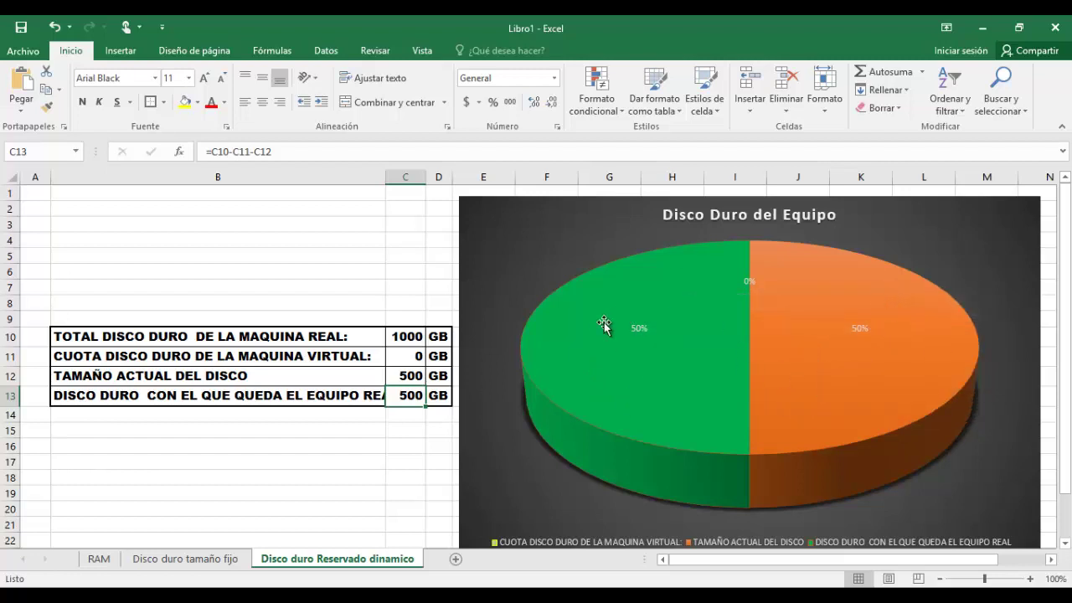
mouse_move(677, 310)
mouse_move(845, 316)
mouse_move(656, 286)
left_click(488, 536)
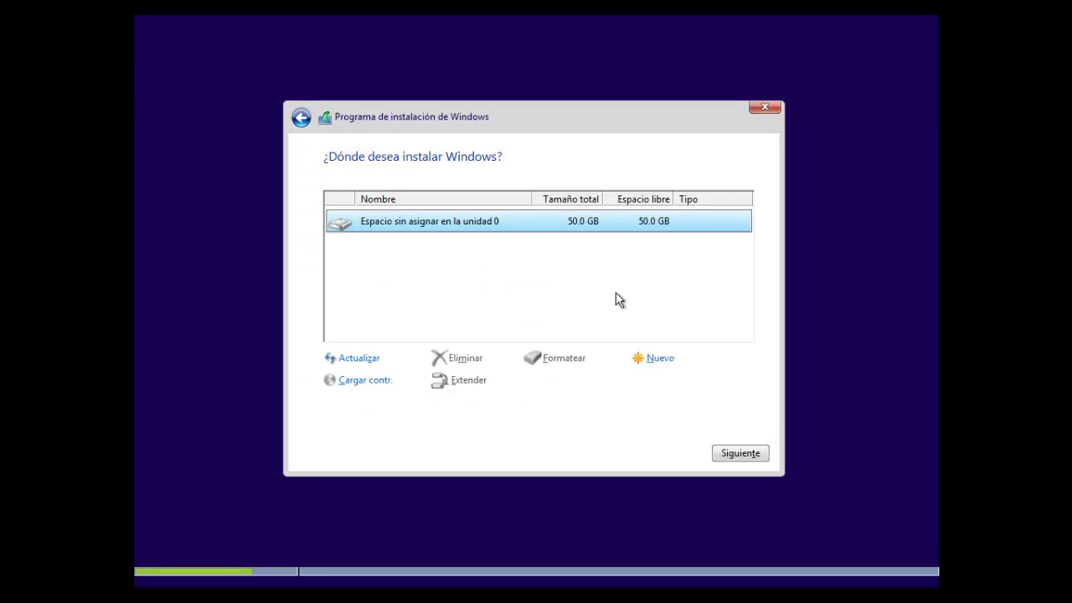
Create a 20980 MB partition in the unallocated space of drive 0, accepting the additional system partitions
left_click(653, 360)
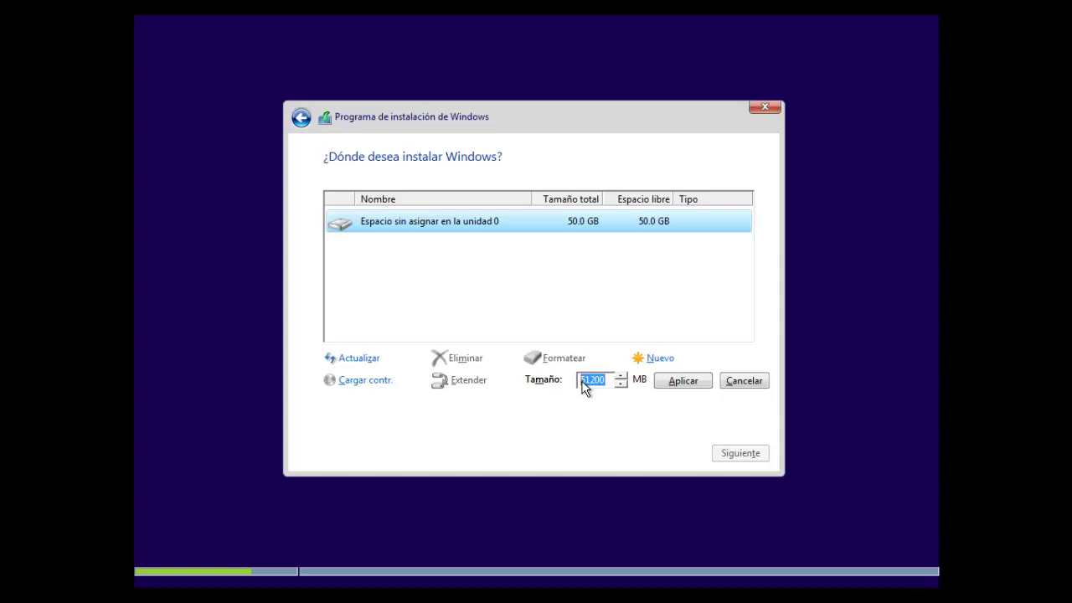
type("20480")
key("Left")
key("Left")
key("BackSpace")
type("9")
left_click(675, 386)
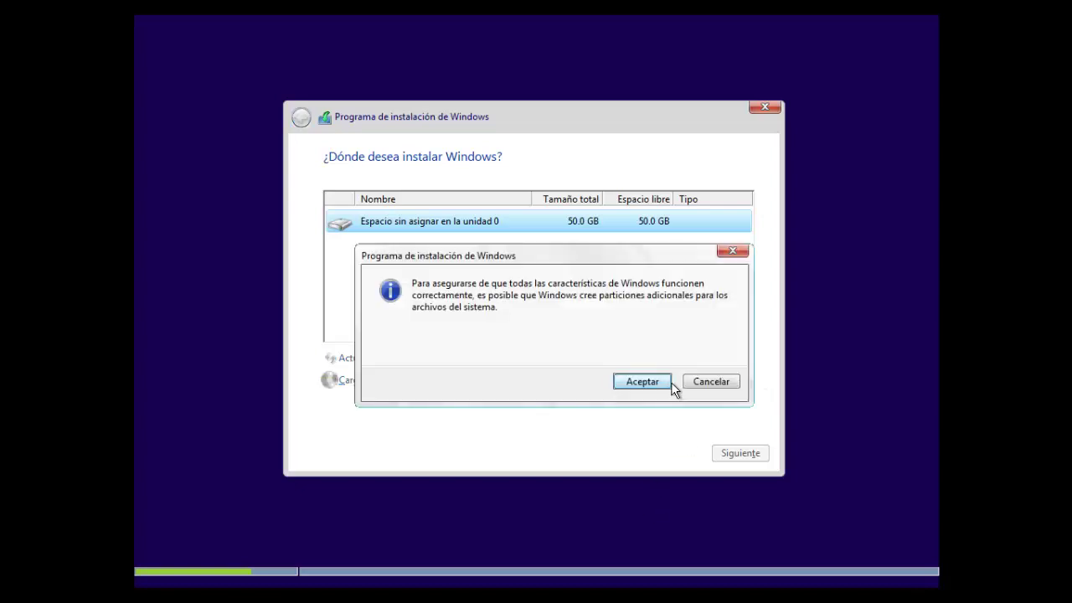
left_click(642, 382)
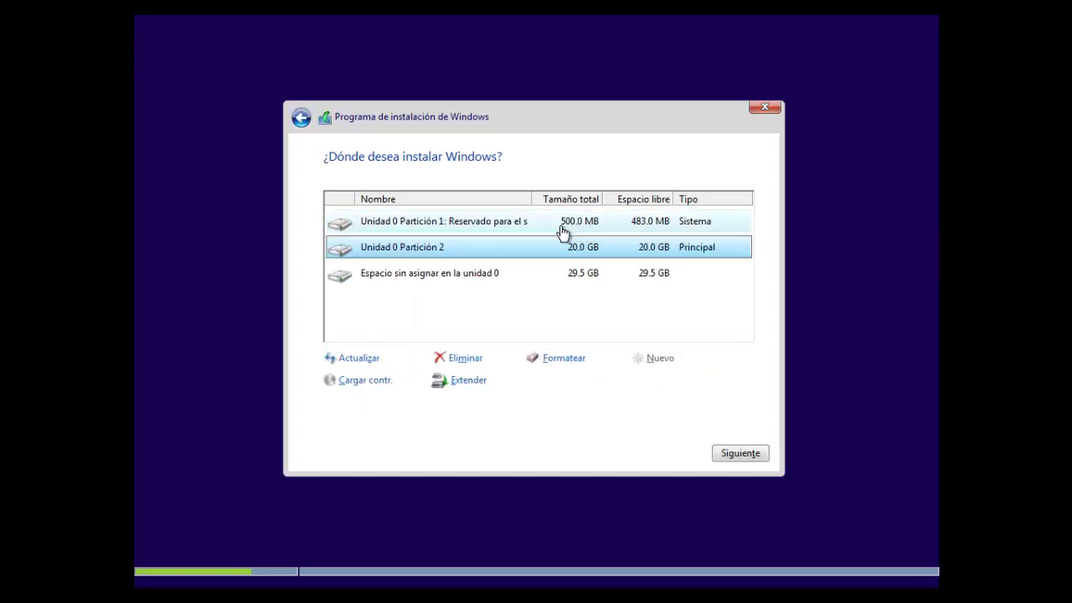
Create another partition from all of the remaining unallocated space on drive 0, keeping the proposed size of 30219 MB
left_click(574, 278)
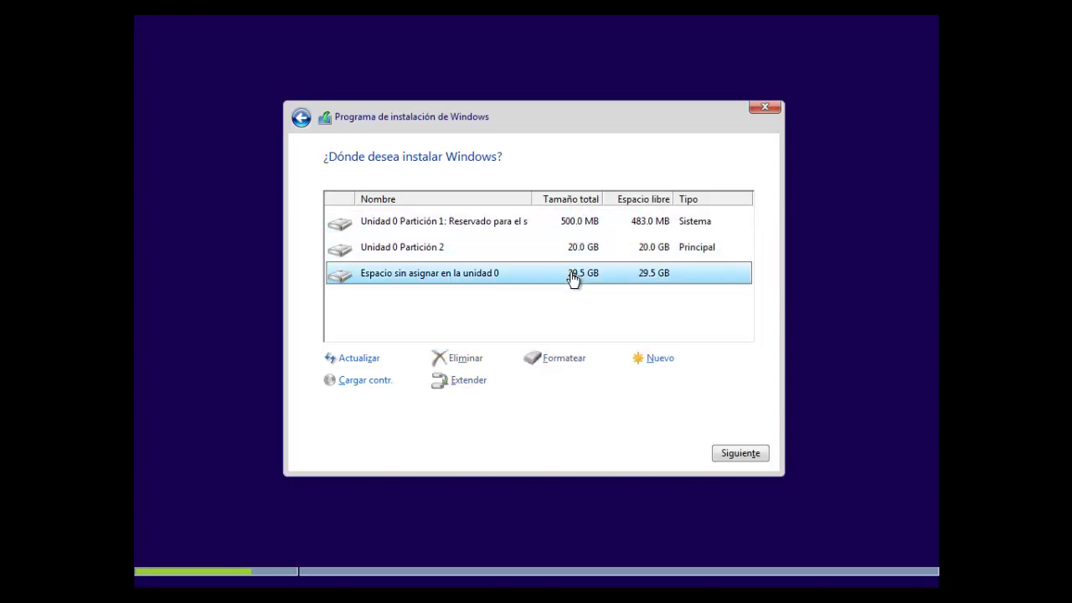
left_click(657, 365)
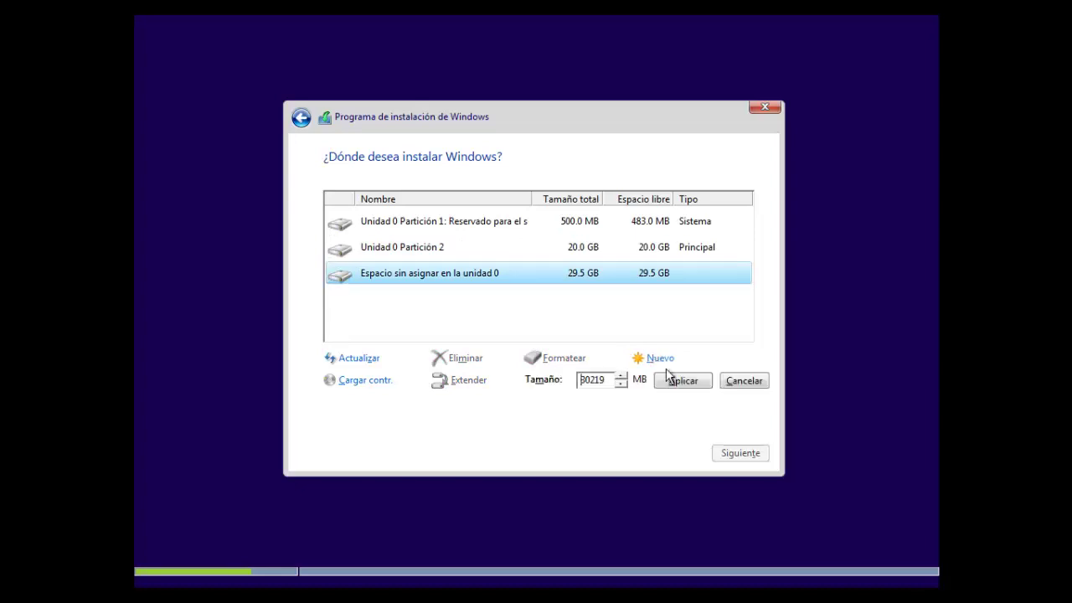
left_click(677, 378)
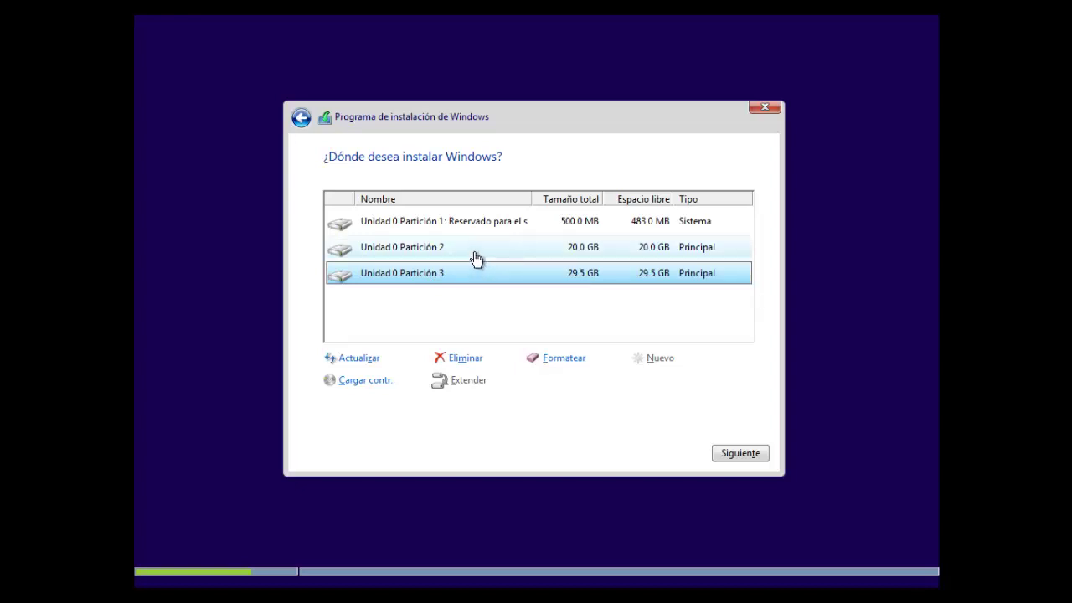
Install Windows on drive 0 partition 2 and restart the virtual machine when the files are copied
left_click(475, 258)
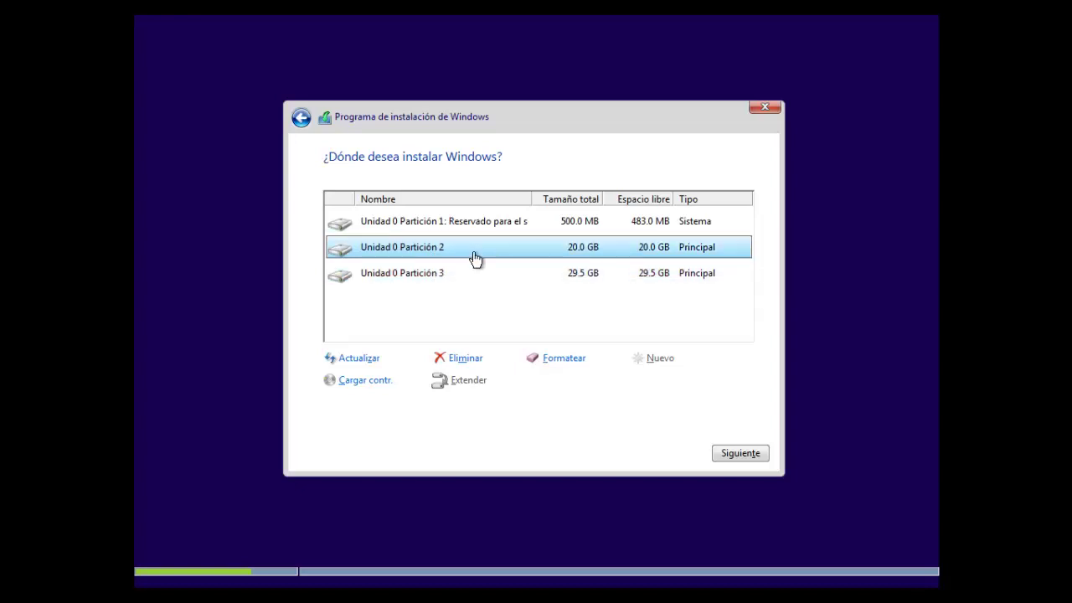
left_click(725, 455)
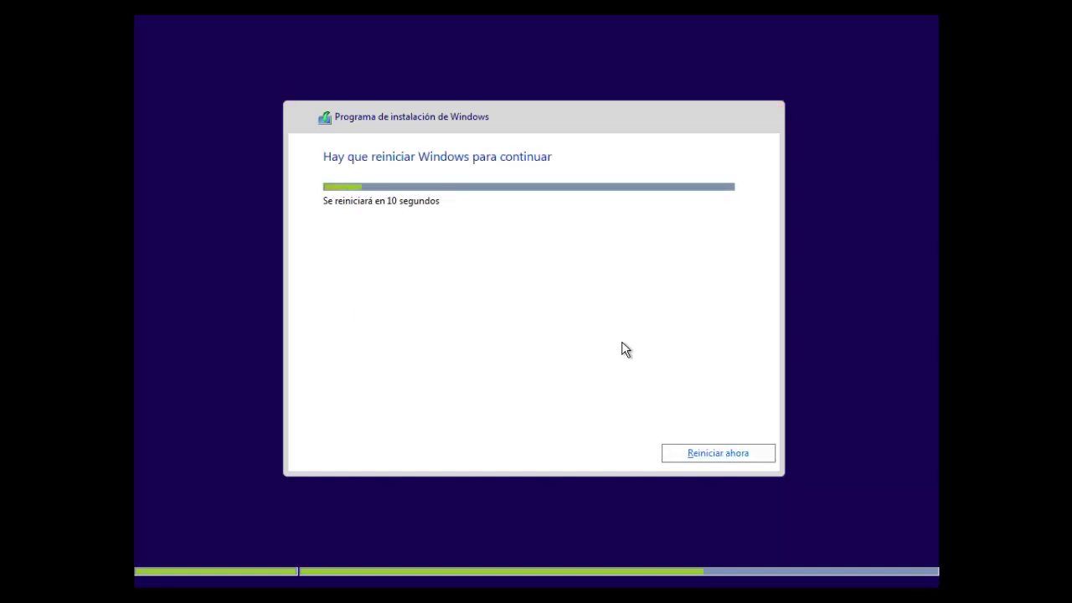
left_click(706, 458)
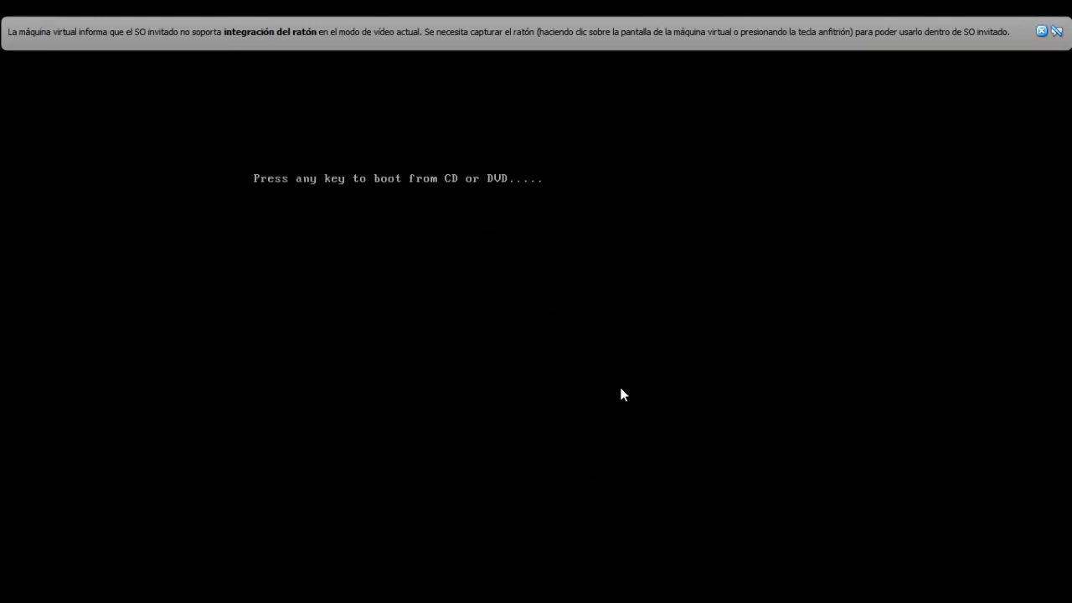
key("Return")
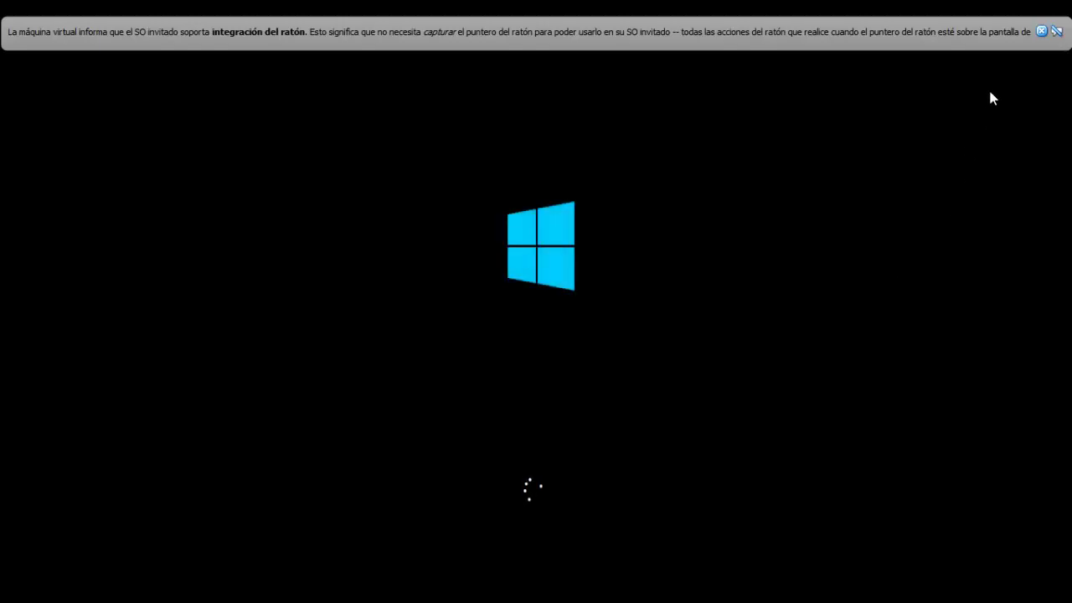
Postpone entering the product key, accept the express settings and dismiss the mouse integration notice
left_click(1041, 31)
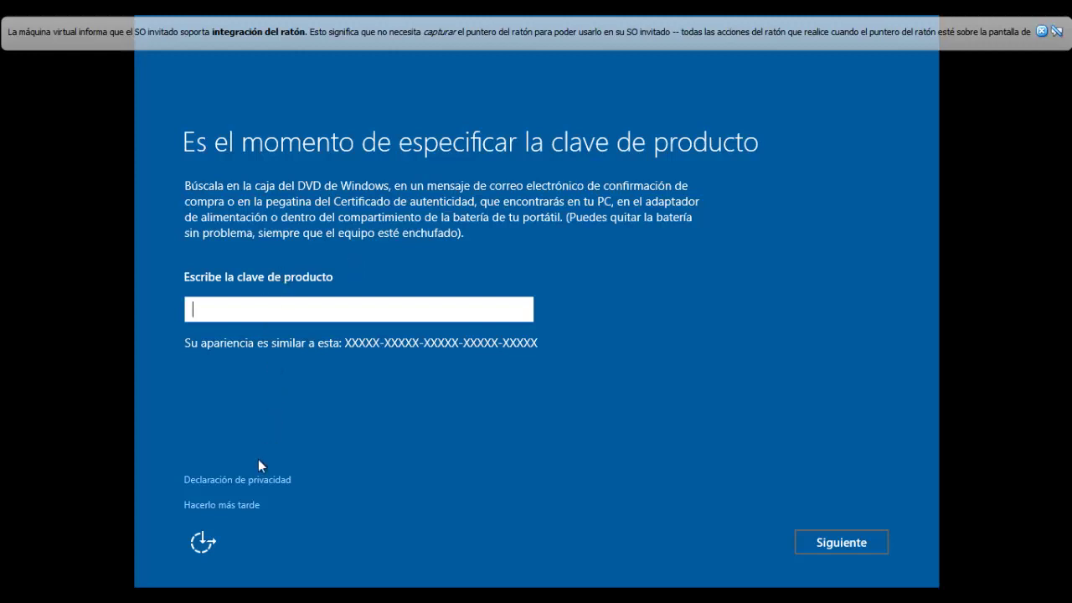
left_click(242, 506)
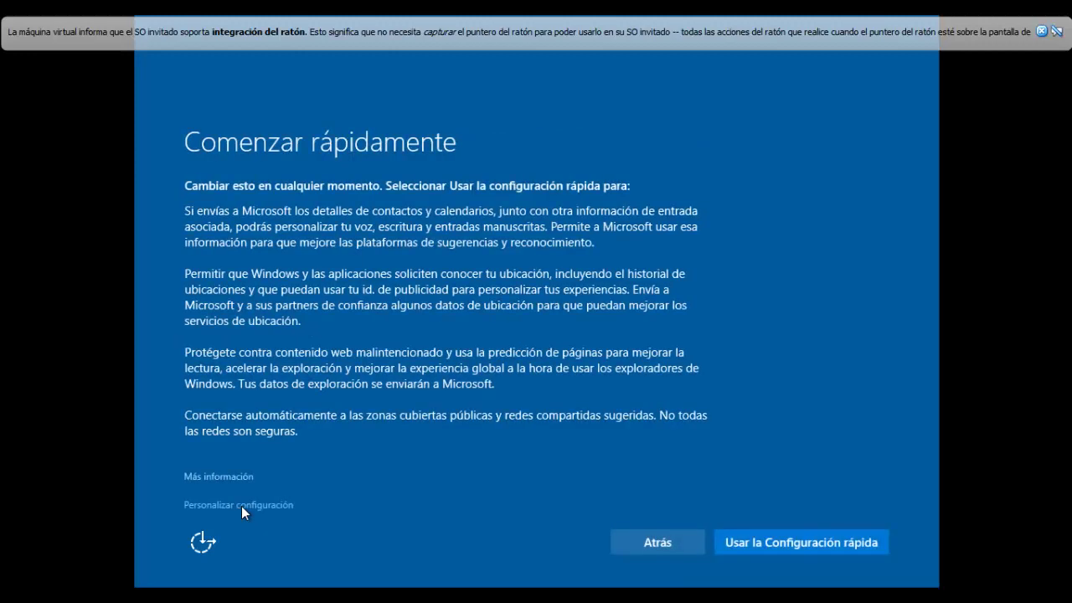
left_click(741, 542)
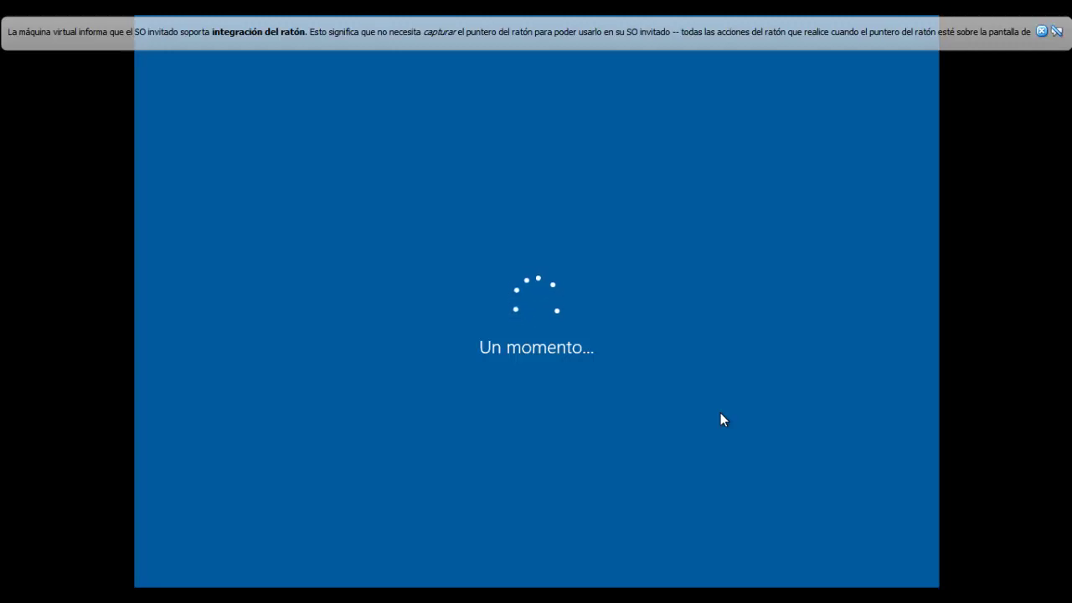
left_click(1041, 32)
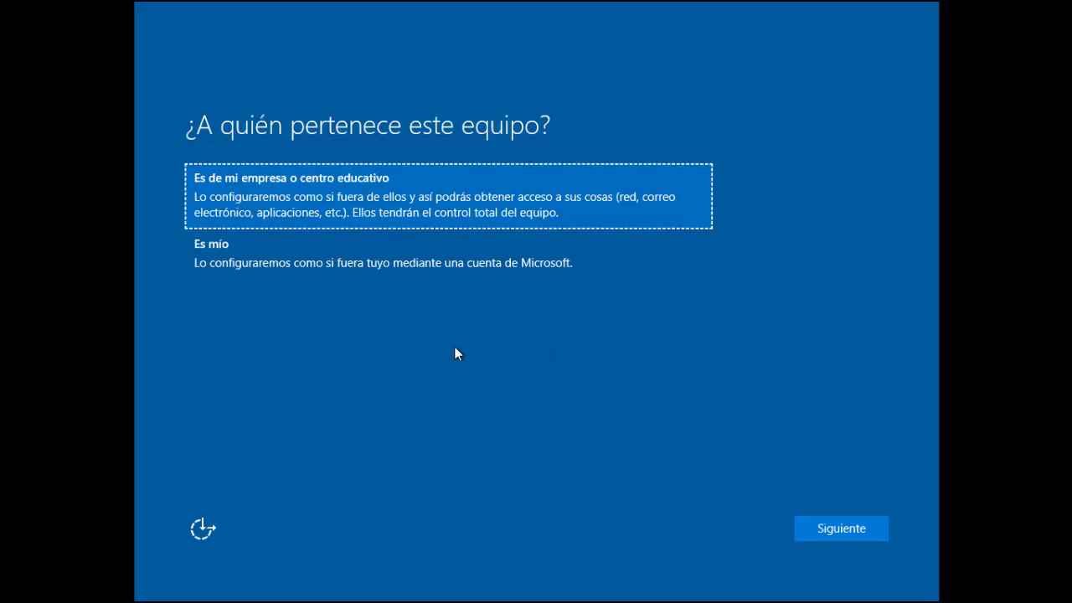
Set the PC's ownership to "Es mío" and skip signing in with a Microsoft account
left_click(380, 263)
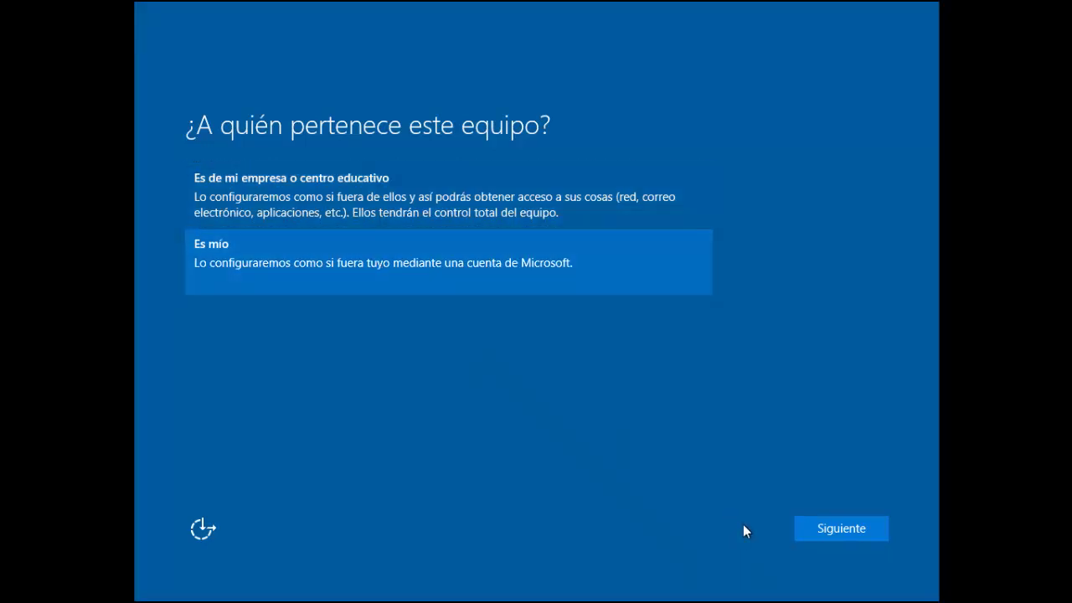
left_click(810, 525)
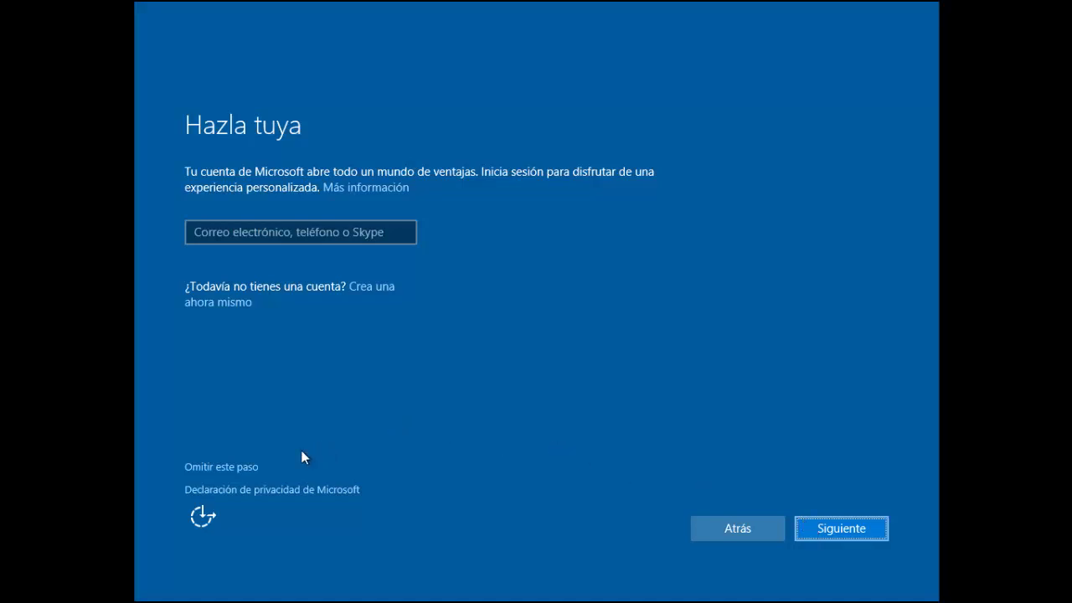
left_click(250, 467)
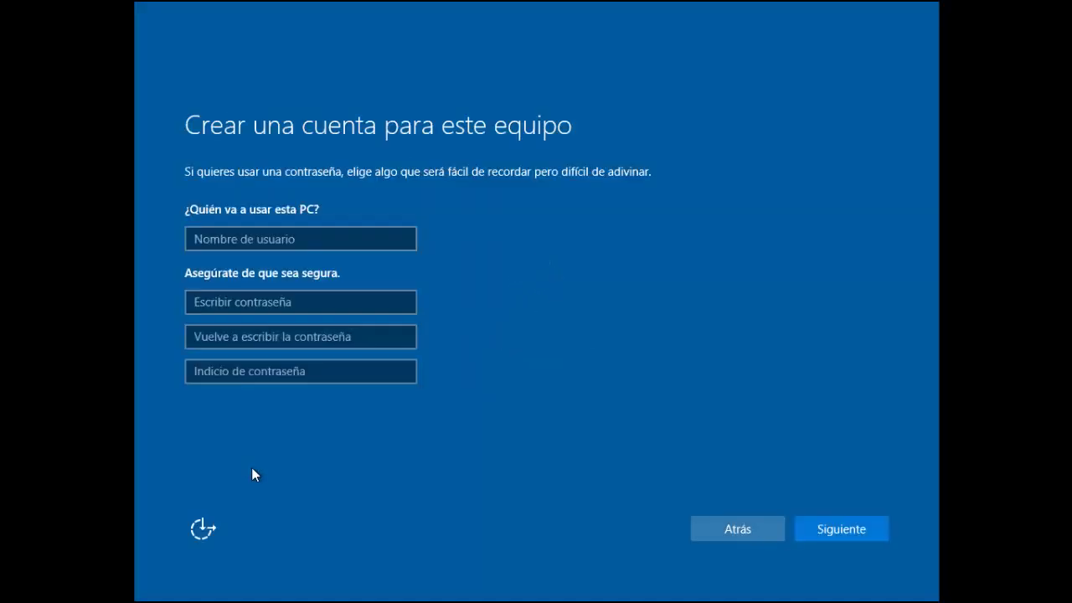
Create a local account with the username cli1 and no password
left_click(335, 229)
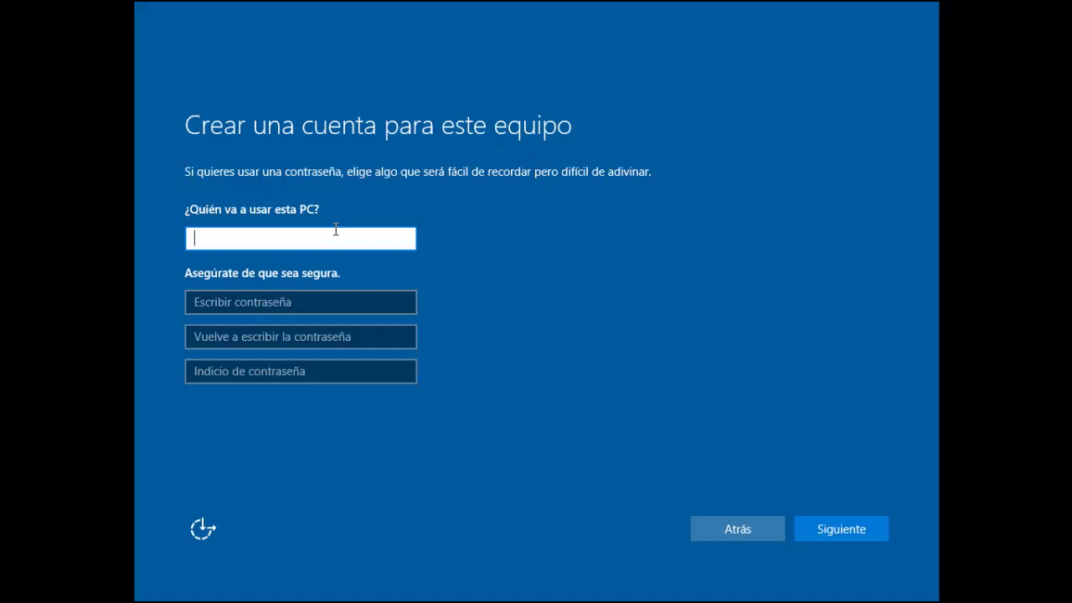
type("e")
key("BackSpace")
type("cli1")
left_click(833, 532)
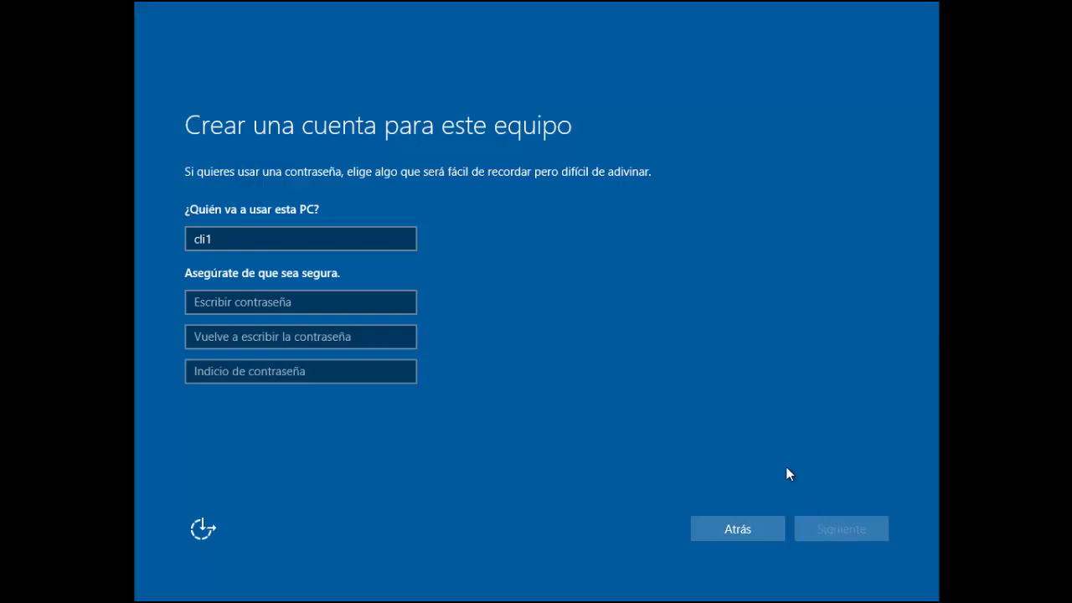
key("Return")
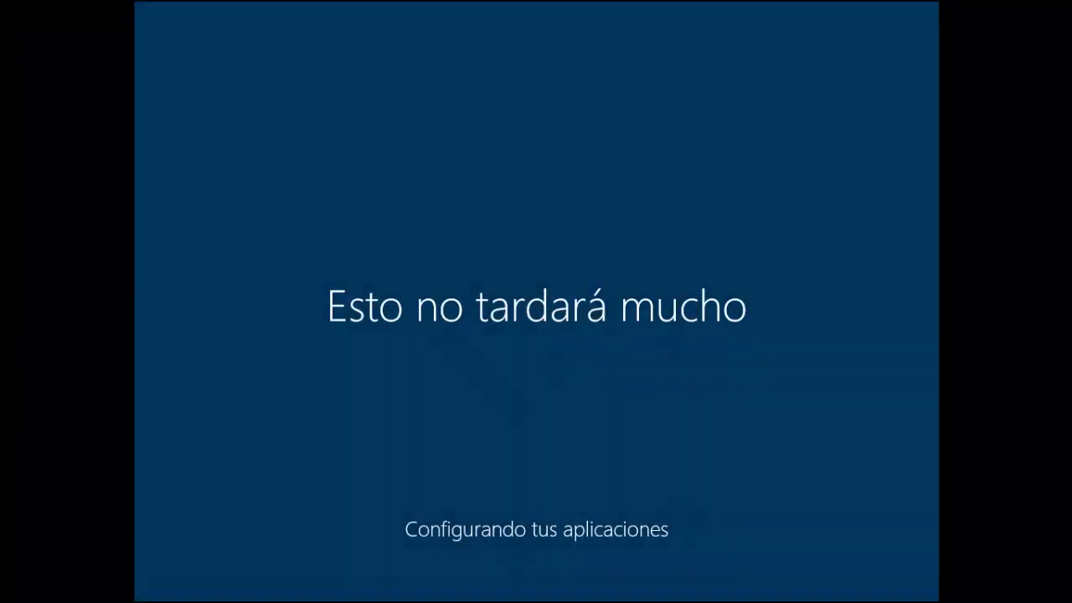
Allow other devices on the network to detect the PC and check the new account in the Start menu
left_click(536, 402)
left_click(500, 409)
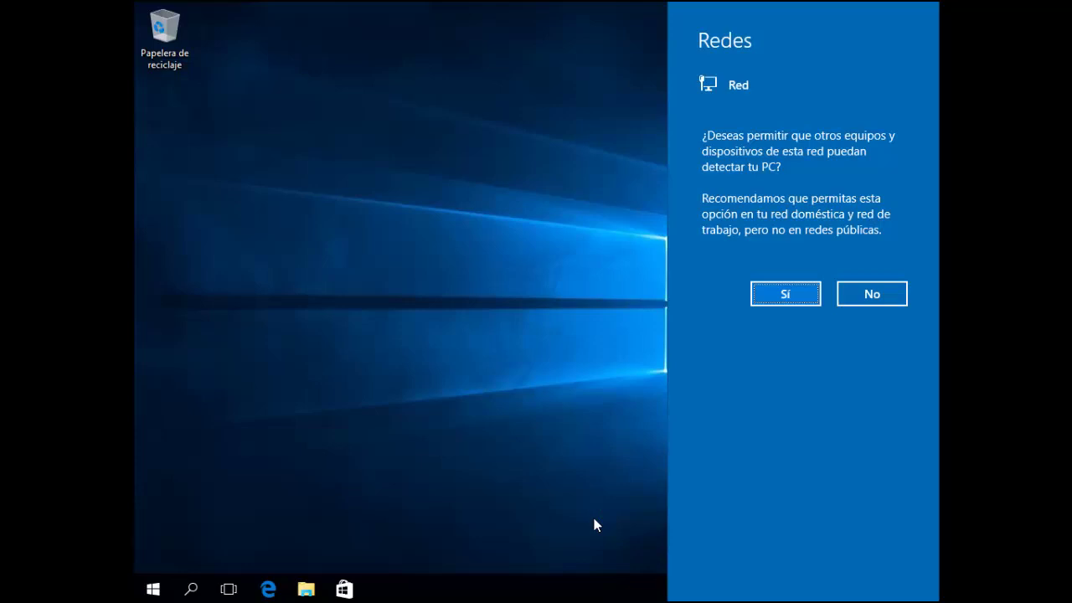
left_click(763, 296)
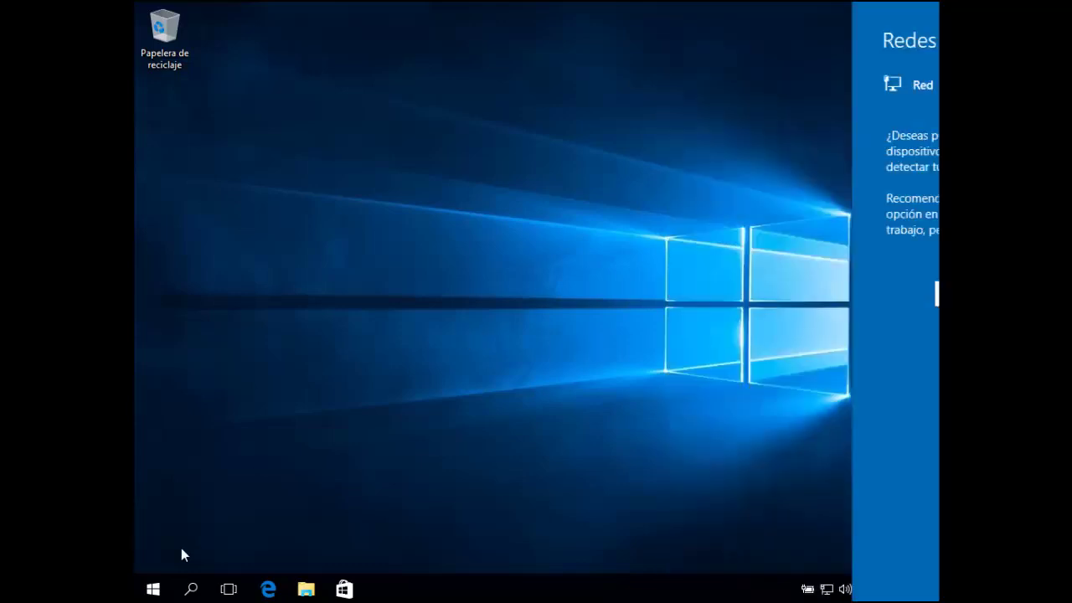
left_click(154, 589)
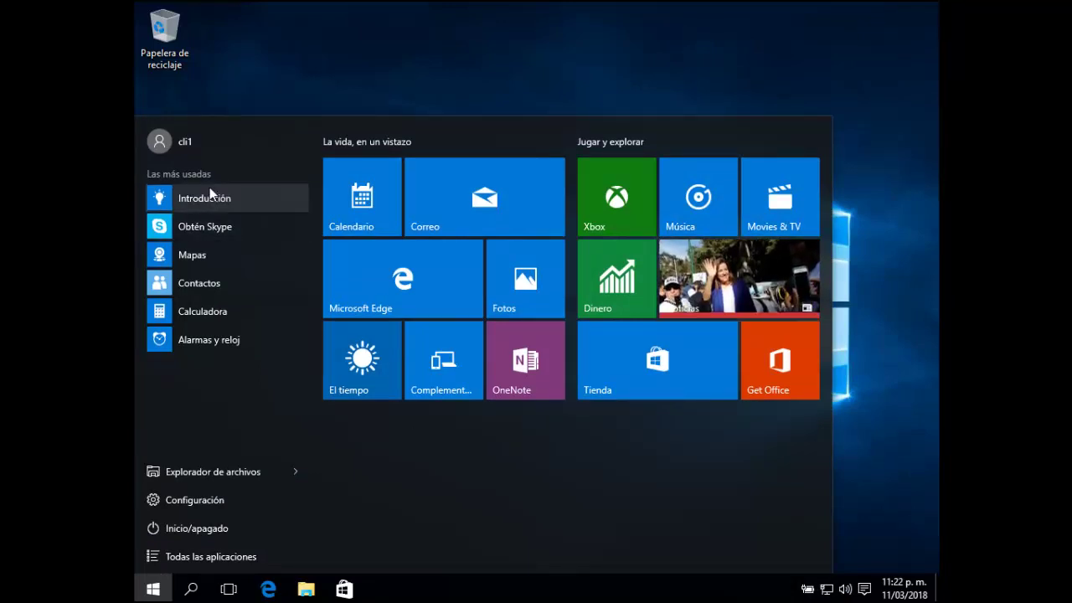
left_click(291, 93)
Run sysdm.cpl, highlight the full computer name and open the computer name and domain change settings
key("super+r")
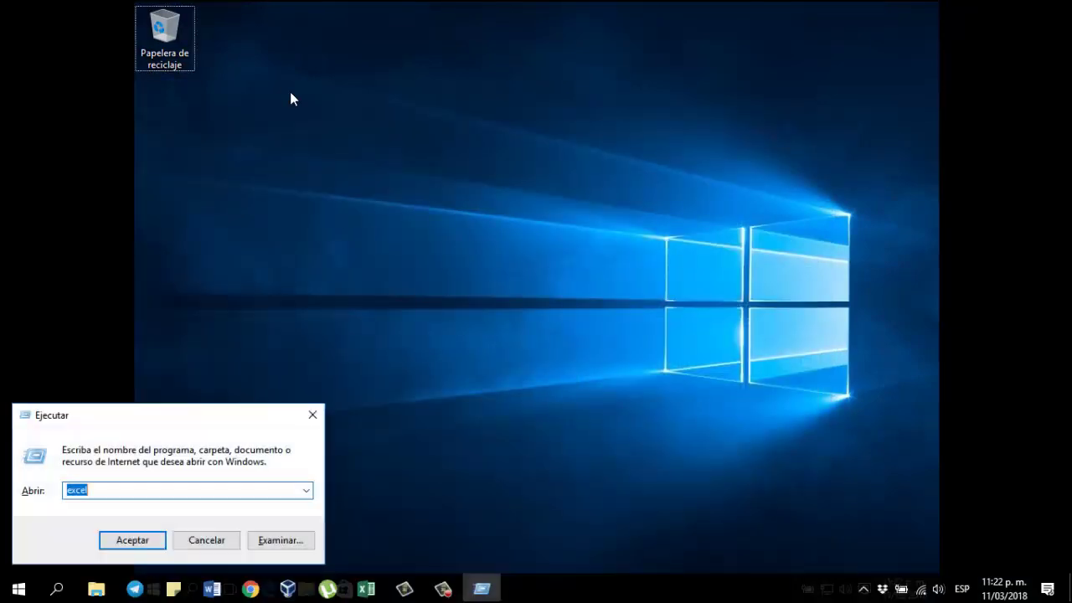
type("sys")
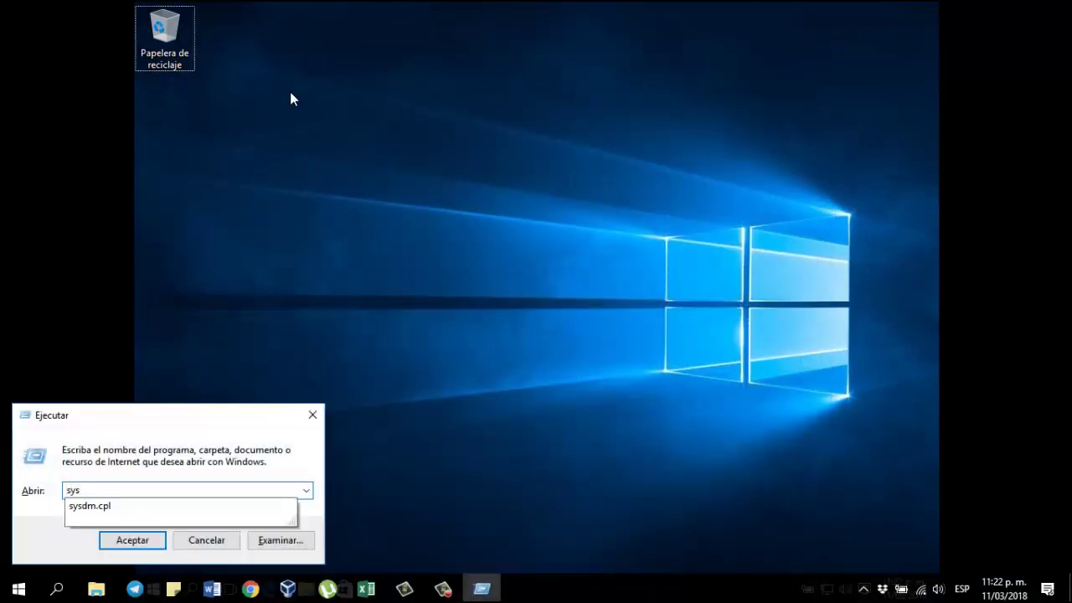
key("Down")
key("Return")
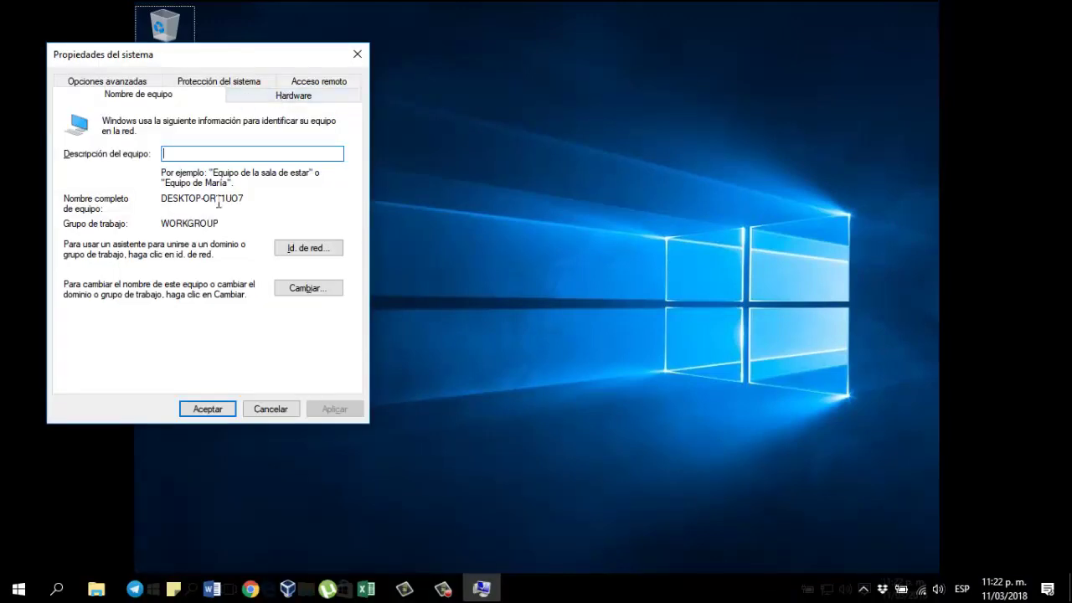
left_click_drag(167, 198, 245, 195)
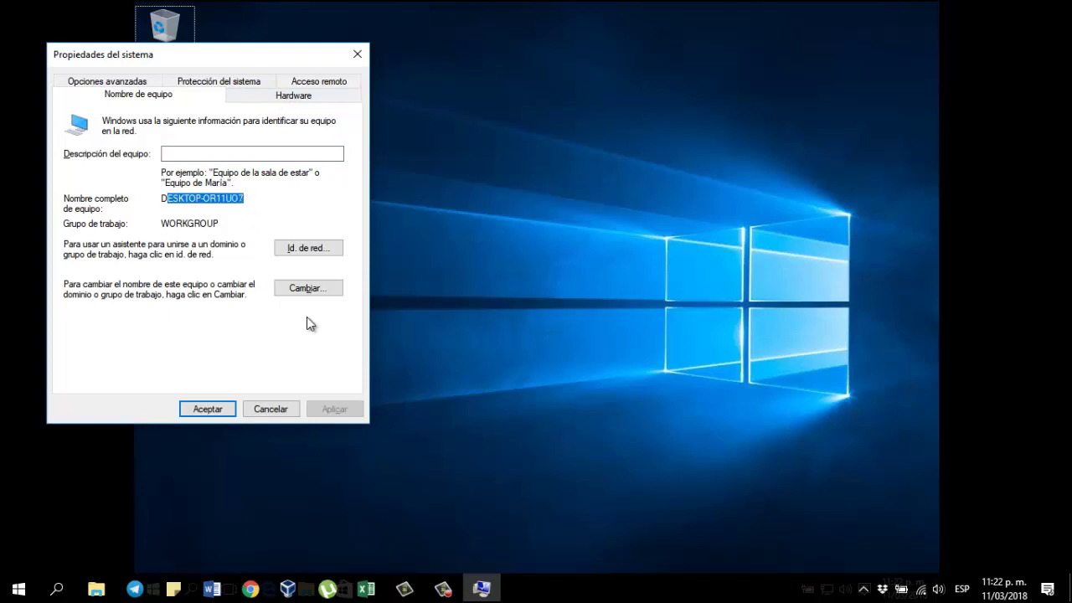
left_click(307, 288)
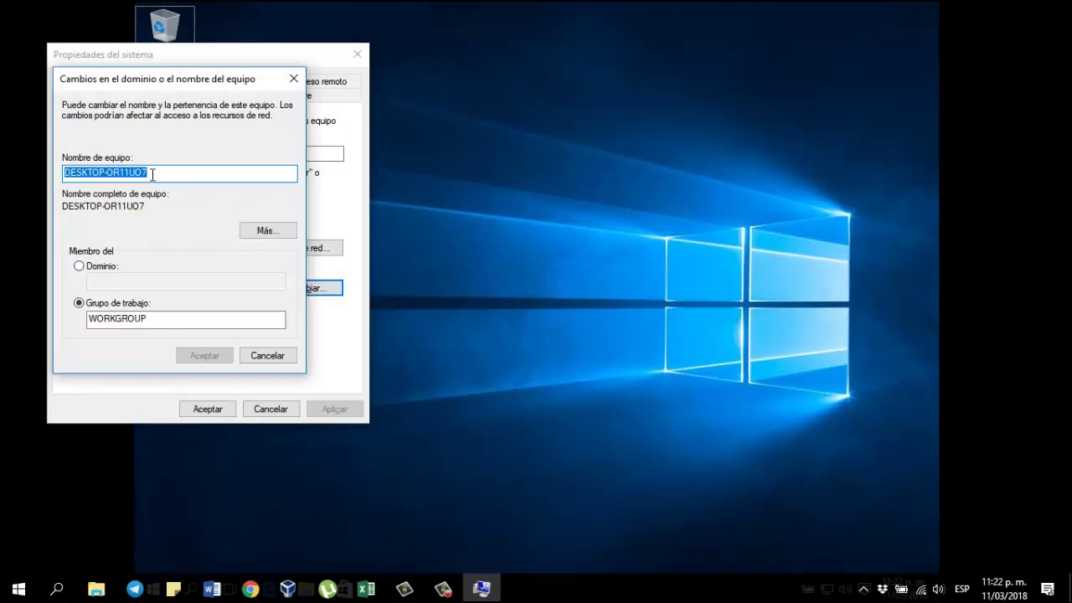